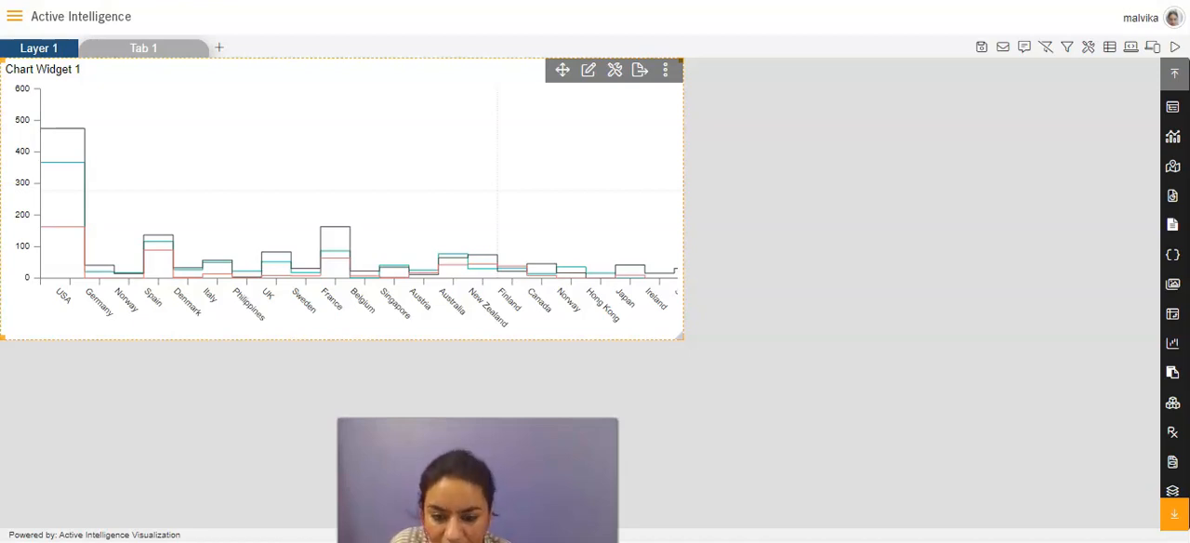
Open Chart Widget 1 for editing and enable the cursor tooltip in its category axis formatting.
{"action": "left_click", "coordinate": [813, 186]}
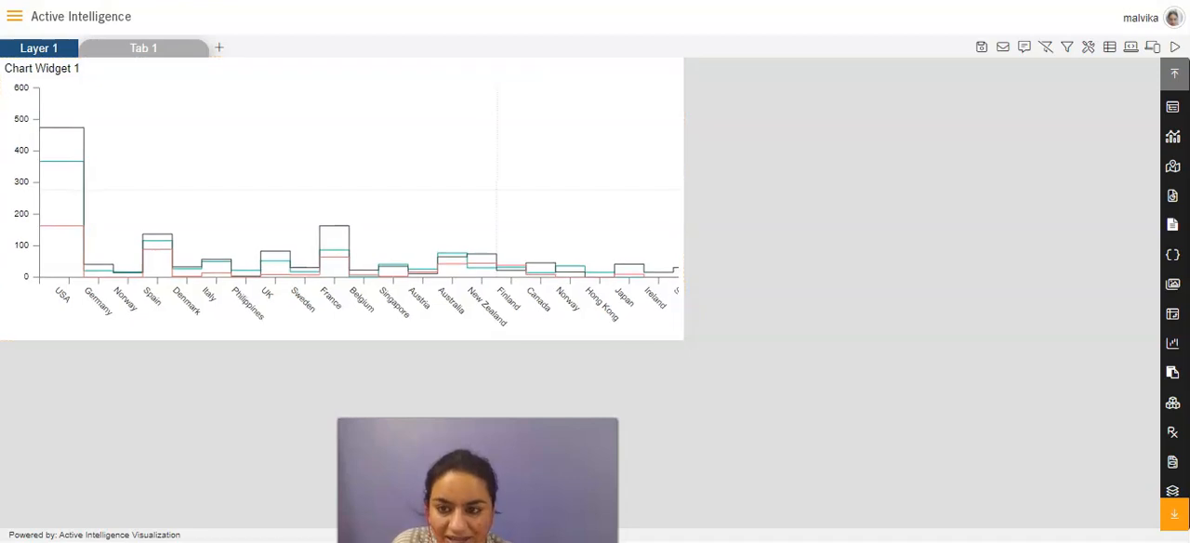
{"action": "mouse_move", "coordinate": [590, 93]}
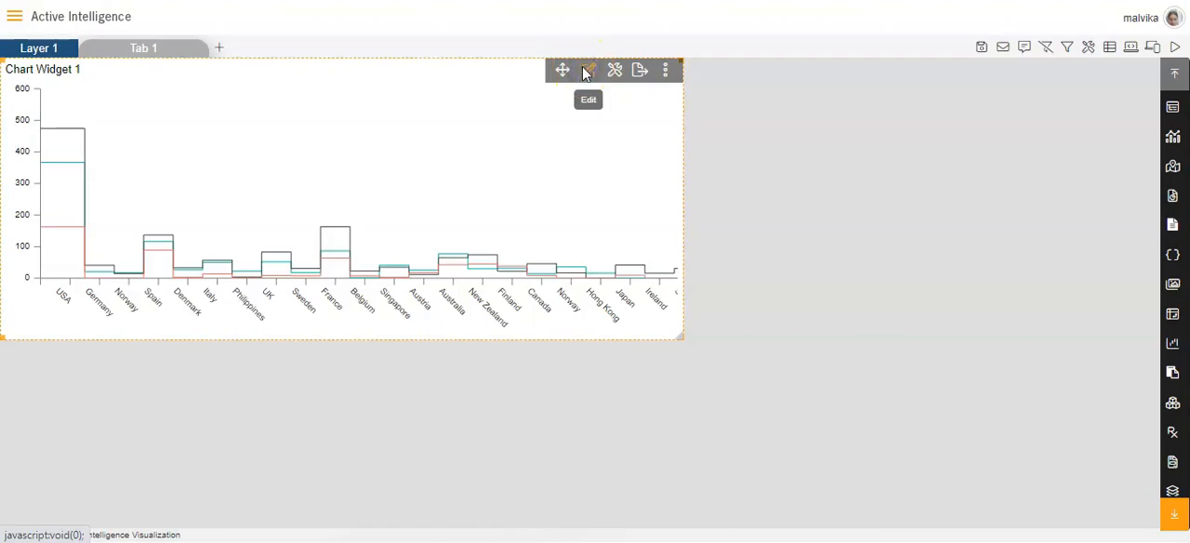
{"action": "left_click", "coordinate": [587, 72]}
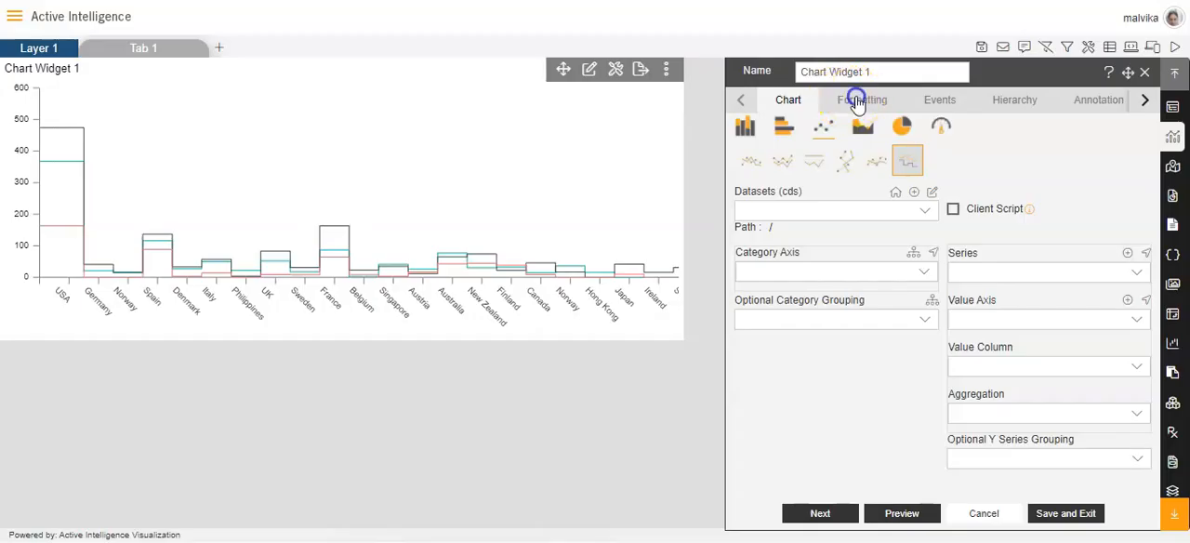
{"action": "left_click", "coordinate": [858, 103]}
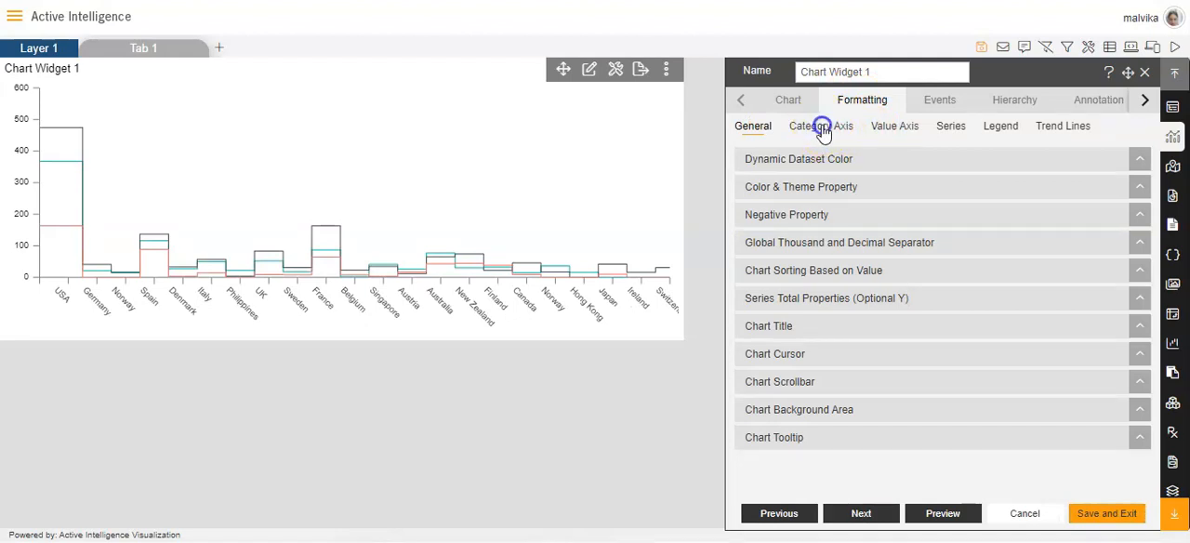
{"action": "left_click", "coordinate": [823, 131]}
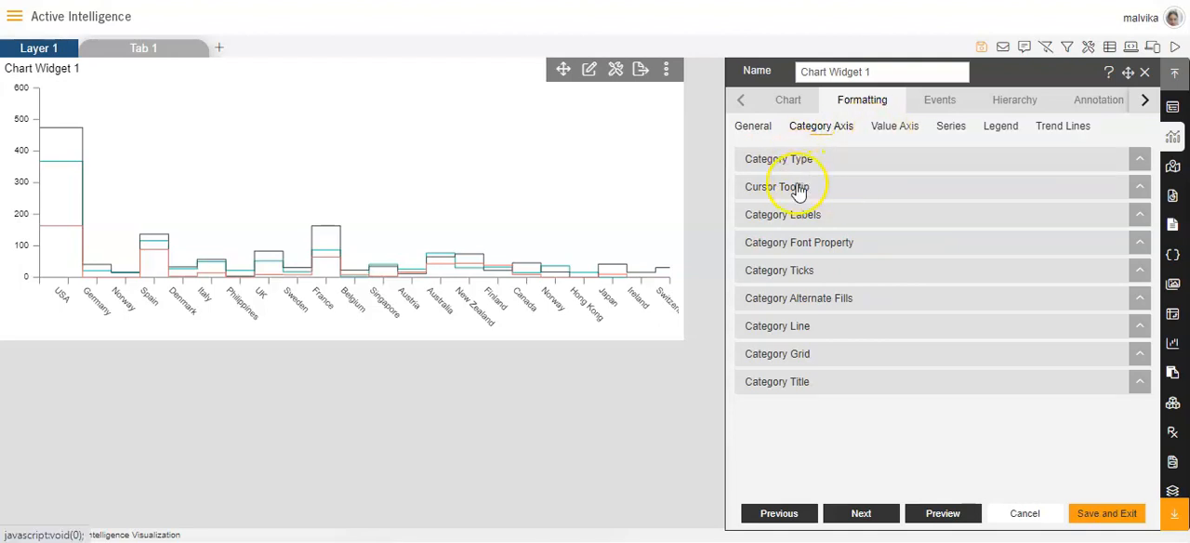
{"action": "left_click", "coordinate": [792, 190]}
{"action": "left_click", "coordinate": [764, 228]}
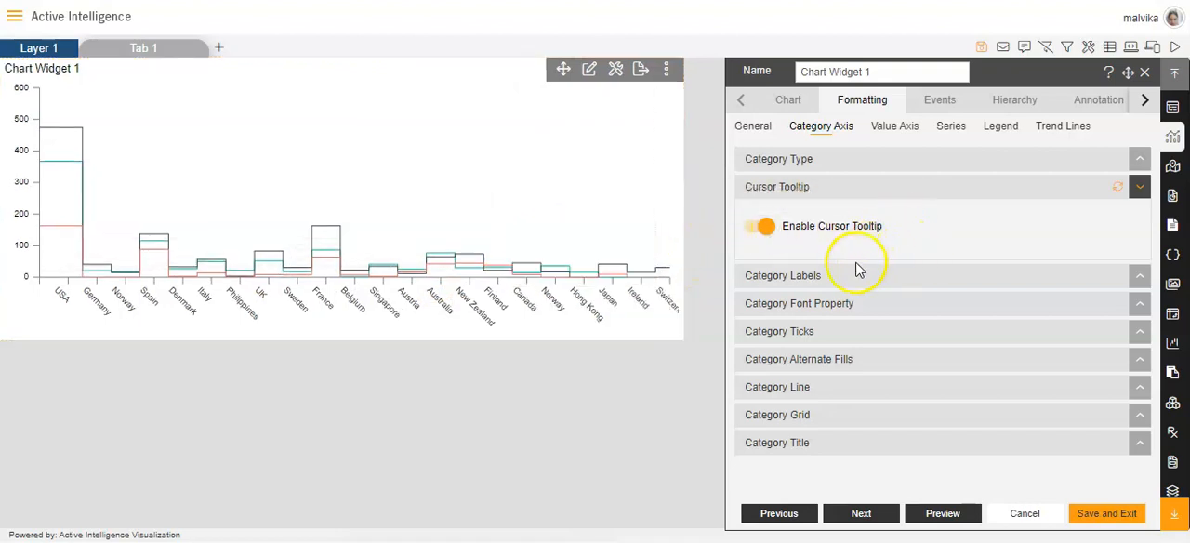
Expand the category label settings and switch the labels off and back on.
{"action": "left_click", "coordinate": [808, 290]}
{"action": "scroll", "coordinate": [805, 287], "scroll_direction": "down", "scroll_amount": 1}
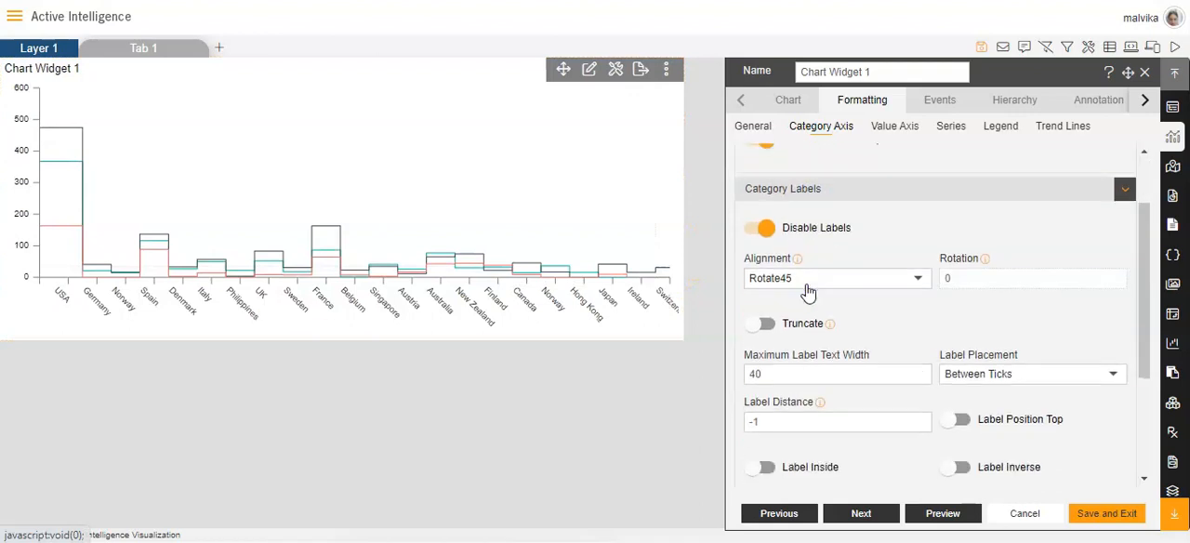
{"action": "left_click", "coordinate": [768, 228]}
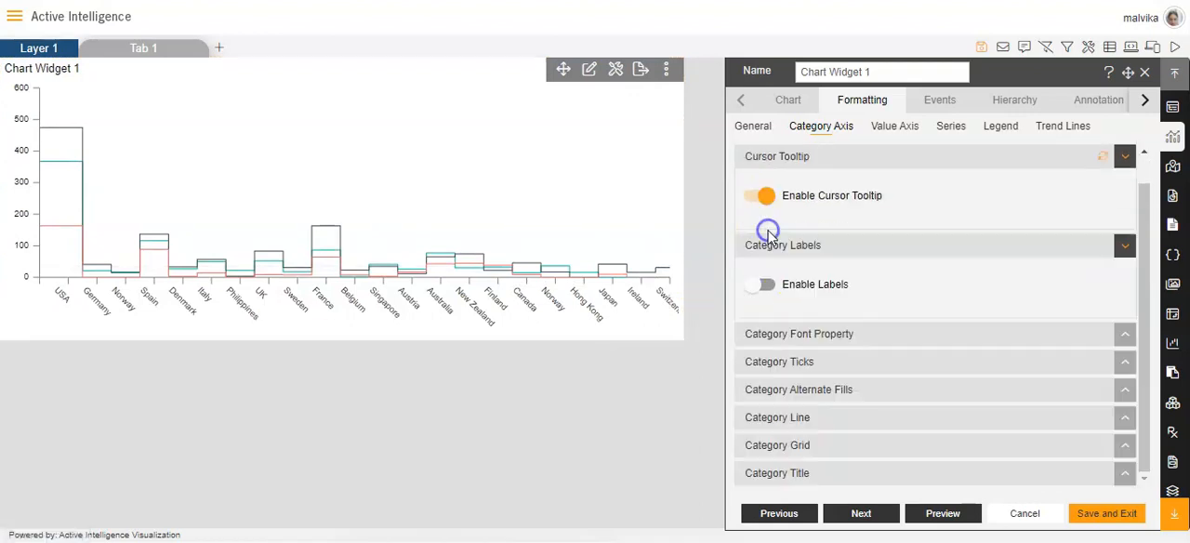
{"action": "left_click", "coordinate": [761, 284]}
Set the category label alignment to Rotate90 and enable truncation of the labels.
{"action": "scroll", "coordinate": [805, 283], "scroll_direction": "down", "scroll_amount": 1}
{"action": "scroll", "coordinate": [805, 283], "scroll_direction": "down", "scroll_amount": 2}
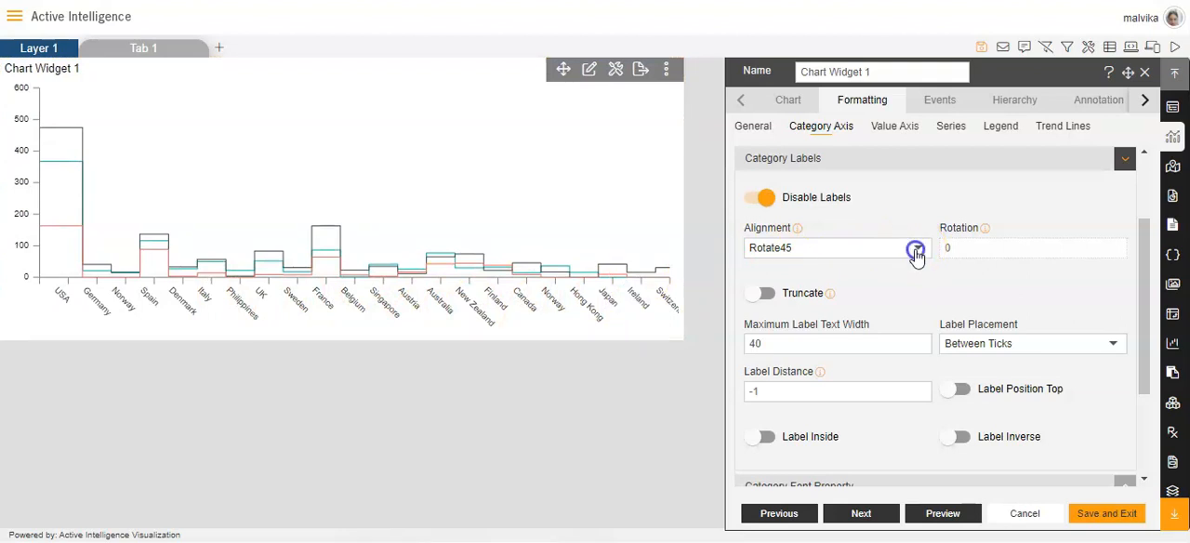
{"action": "left_click", "coordinate": [916, 253]}
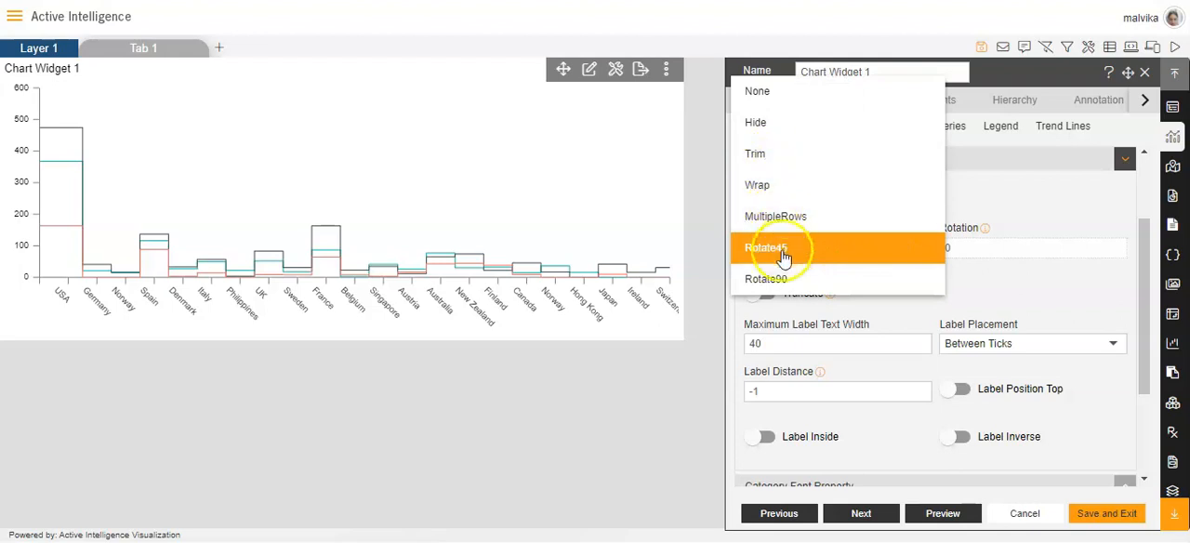
{"action": "left_click", "coordinate": [786, 281]}
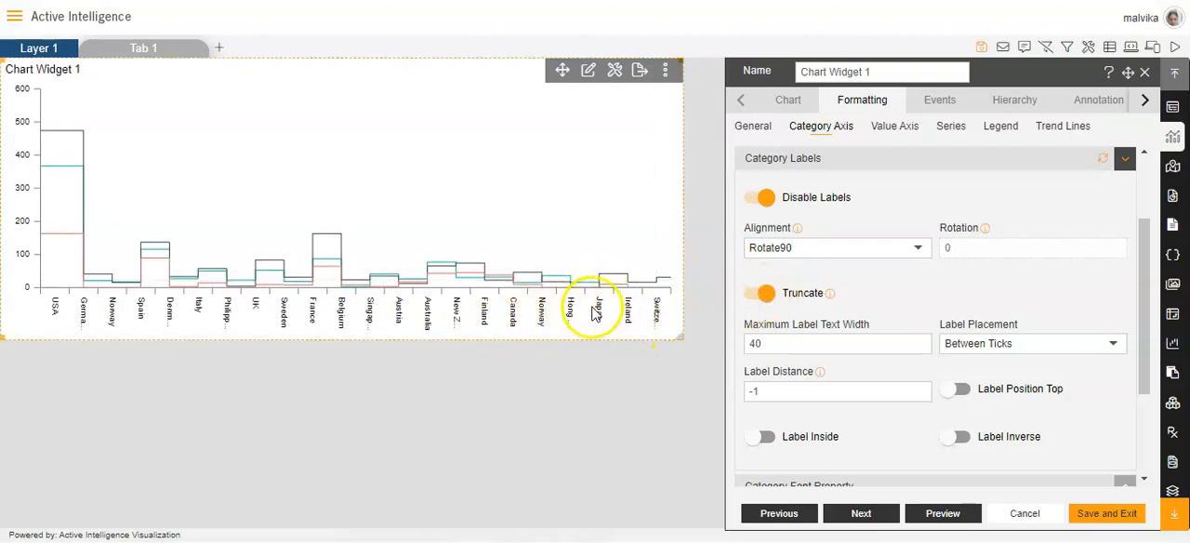
Raise the maximum label text width to 41 and return it to 40.
{"action": "scroll", "coordinate": [868, 301], "scroll_direction": "down", "scroll_amount": 2}
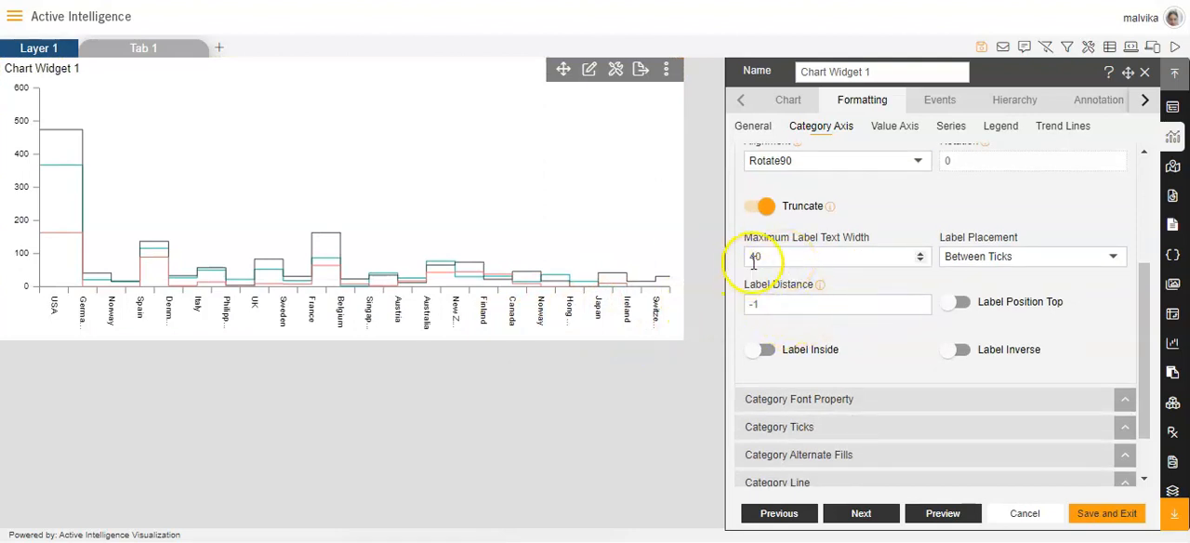
{"action": "left_click", "coordinate": [919, 253]}
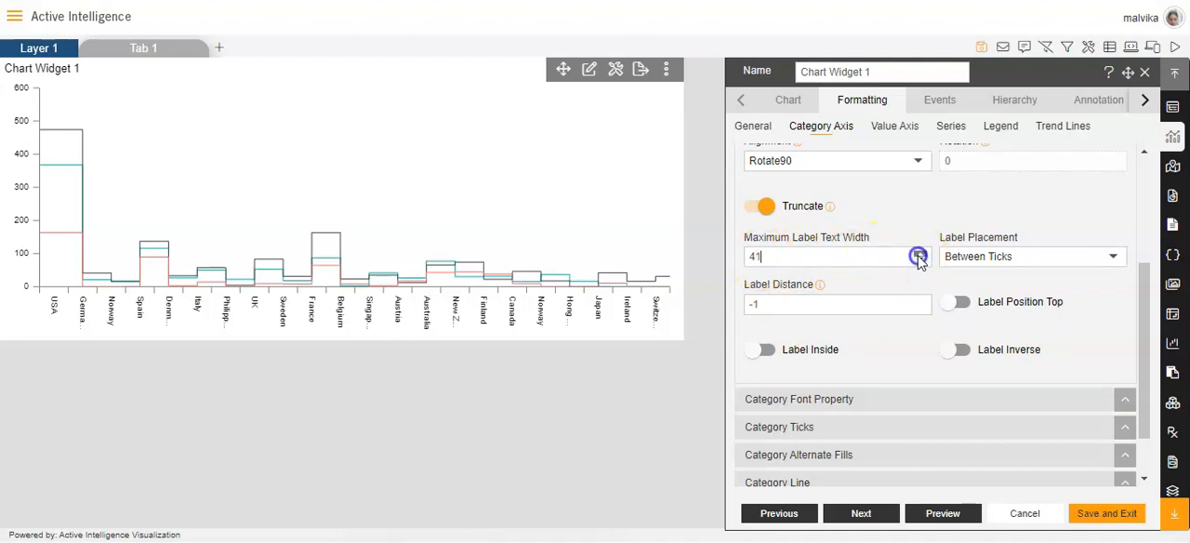
{"action": "left_click", "coordinate": [920, 261]}
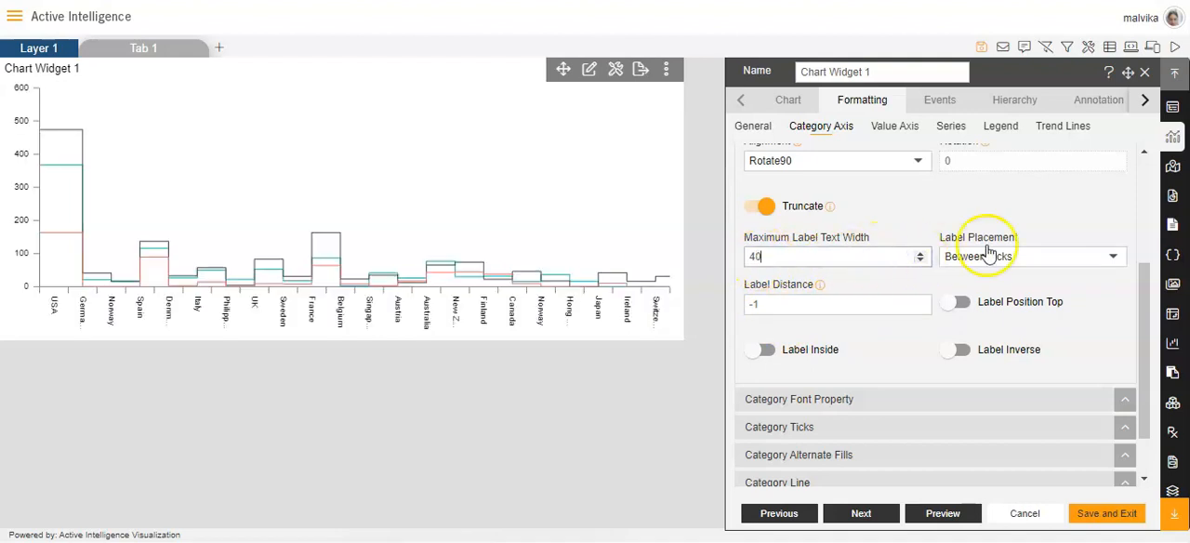
Try the On Ticks label placement and switch the placement back to Between Ticks.
{"action": "left_click", "coordinate": [1113, 259]}
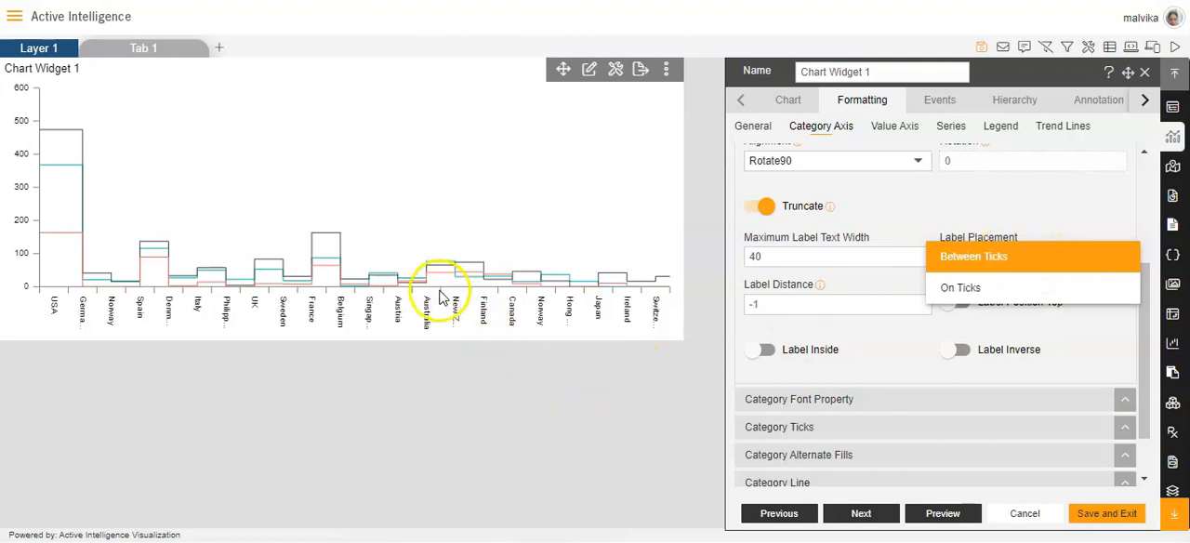
{"action": "left_click", "coordinate": [960, 288]}
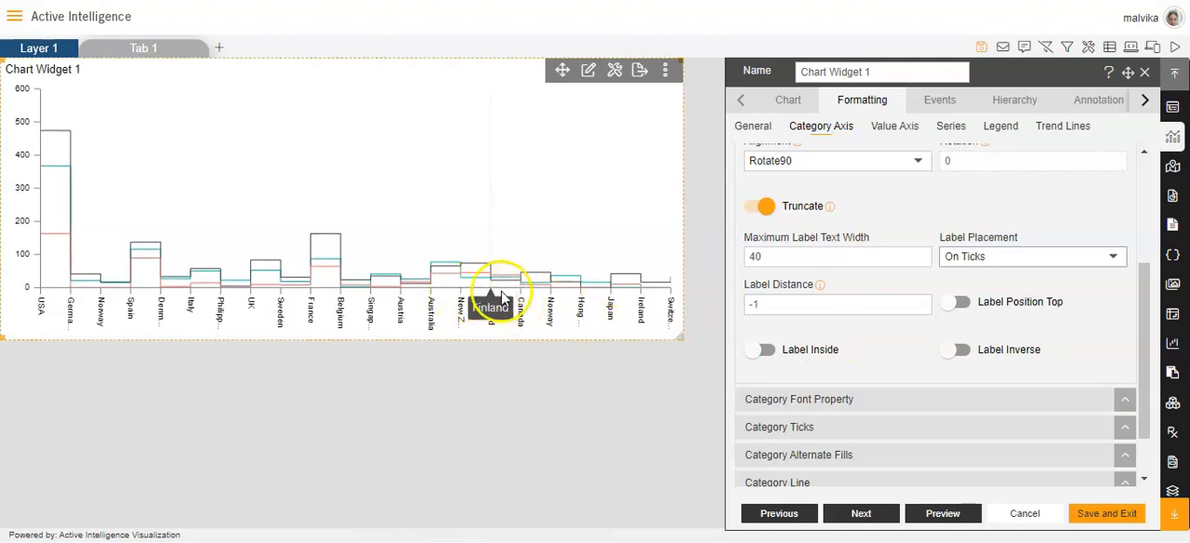
{"action": "left_click", "coordinate": [1113, 257]}
{"action": "left_click", "coordinate": [991, 227]}
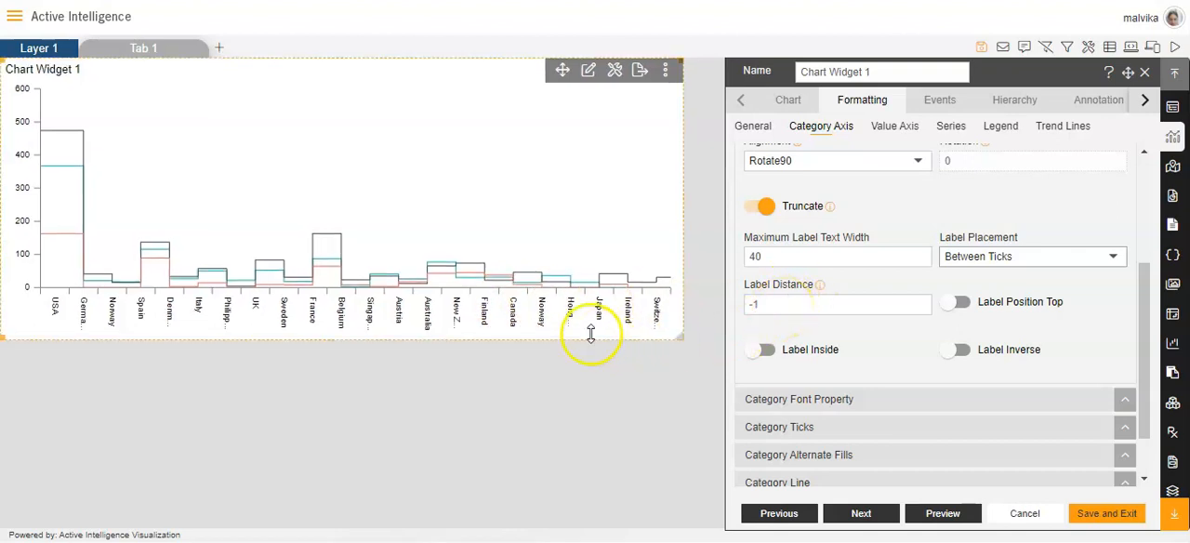
Check the label distance setting, and try the top label position before reverting it.
{"action": "mouse_move", "coordinate": [833, 287]}
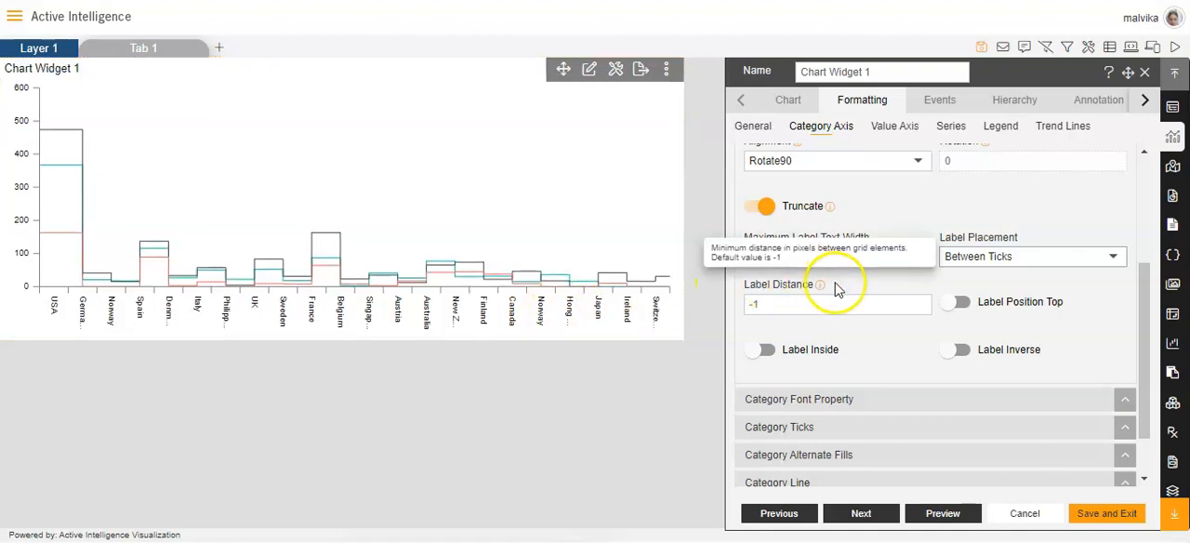
{"action": "left_click", "coordinate": [920, 302]}
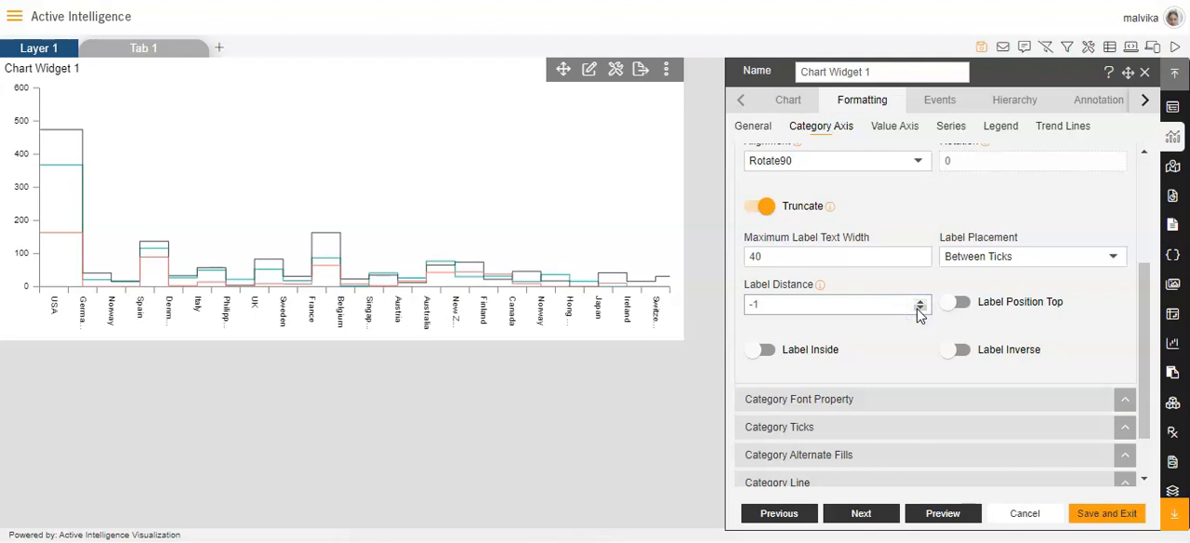
{"action": "left_click", "coordinate": [956, 305]}
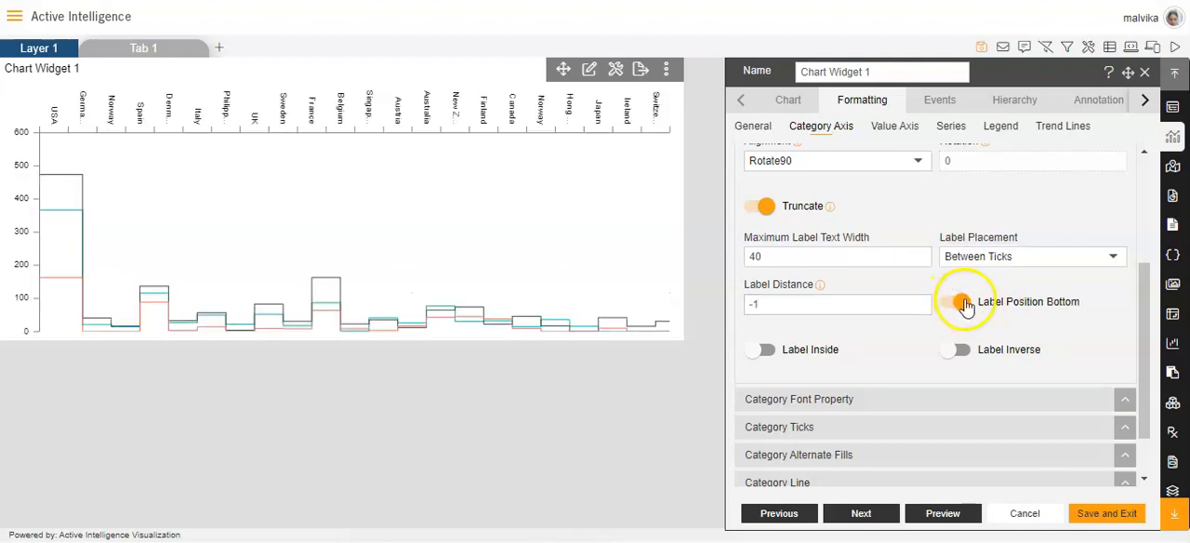
{"action": "left_click", "coordinate": [970, 316]}
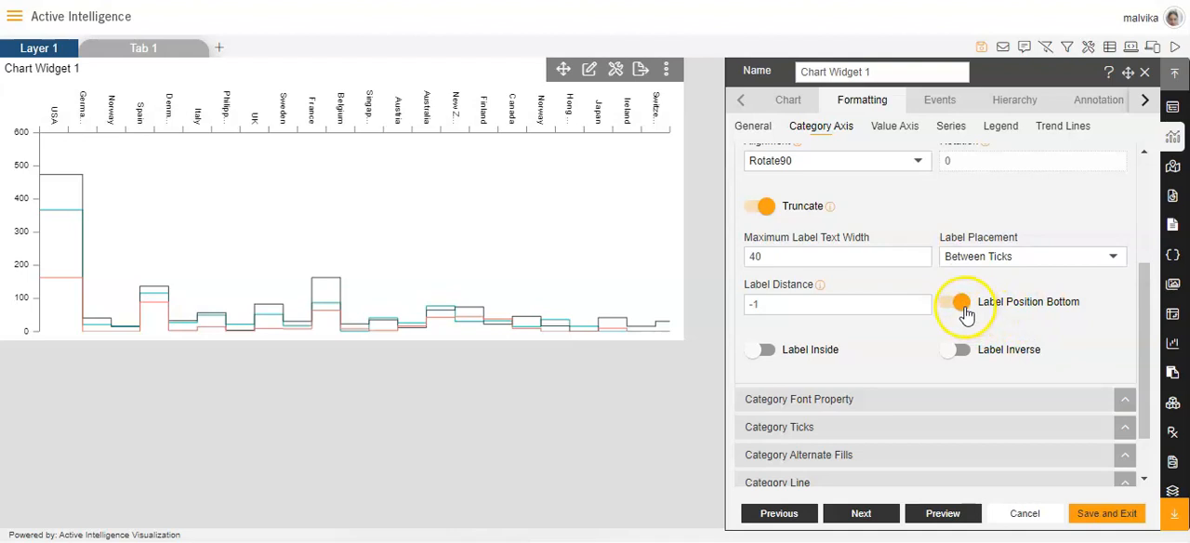
Try the label inside and label inverse options for the category labels and restore both.
{"action": "left_click", "coordinate": [764, 352]}
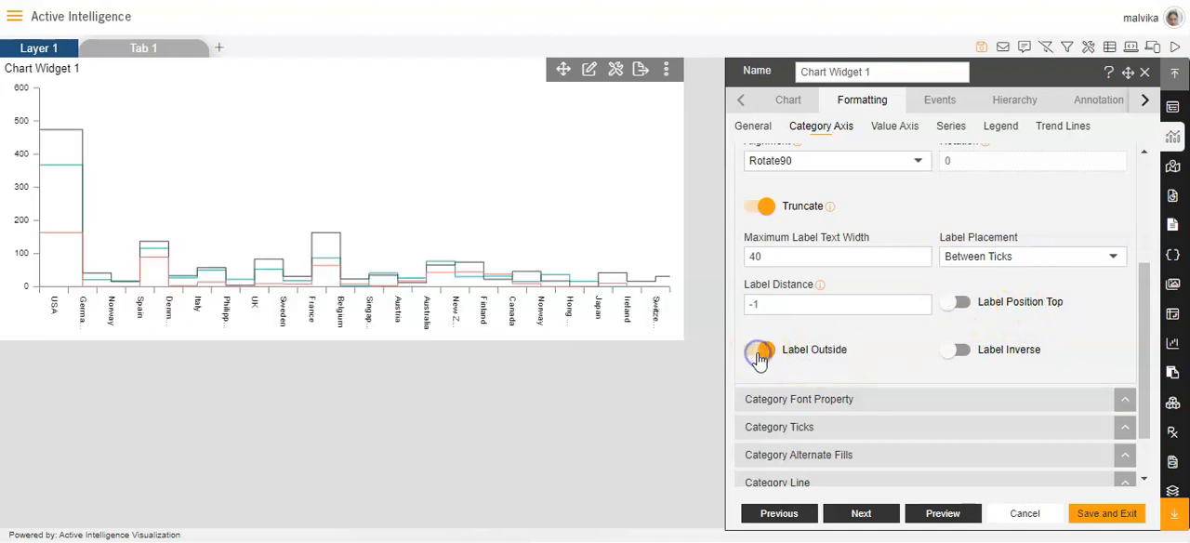
{"action": "left_click", "coordinate": [770, 355]}
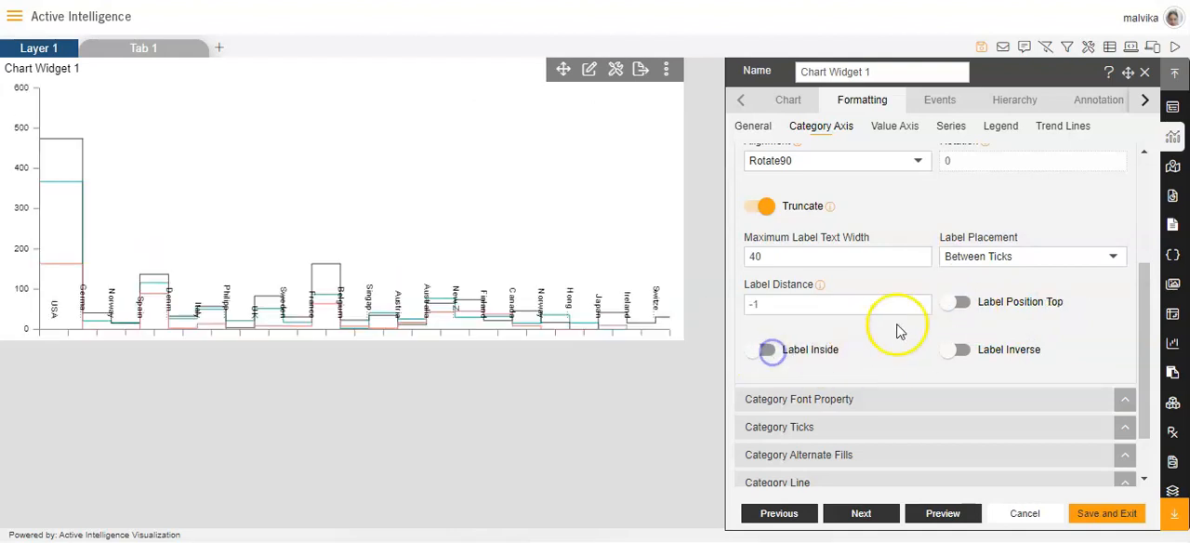
{"action": "left_click", "coordinate": [957, 354]}
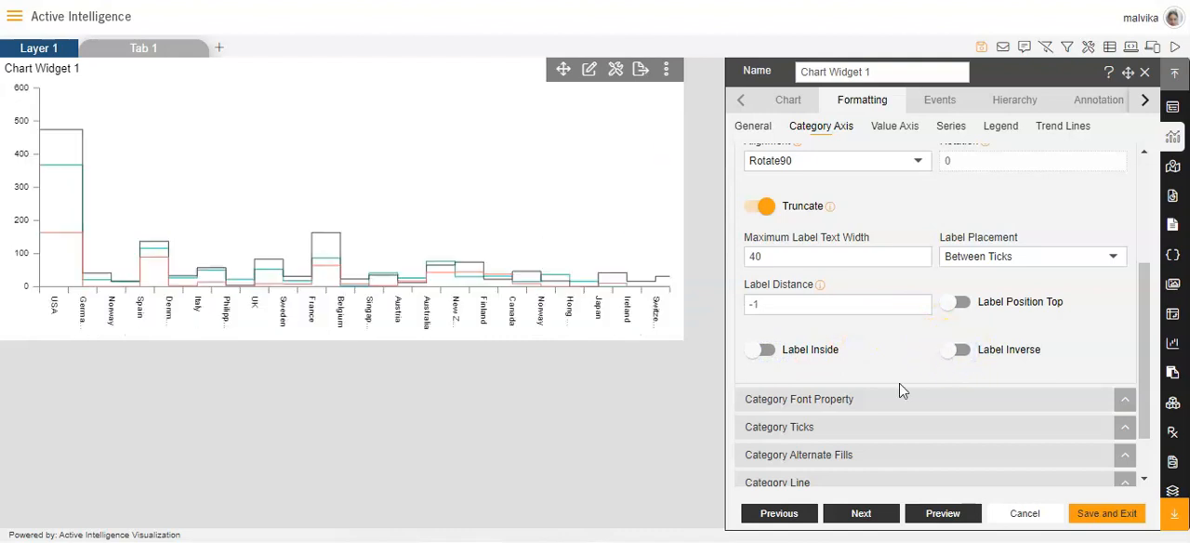
Set the category label font colour to #f5cec5 and its font size to 10.
{"action": "scroll", "coordinate": [899, 390], "scroll_direction": "down", "scroll_amount": 1}
{"action": "left_click", "coordinate": [842, 337]}
{"action": "scroll", "coordinate": [843, 338], "scroll_direction": "down", "scroll_amount": 3}
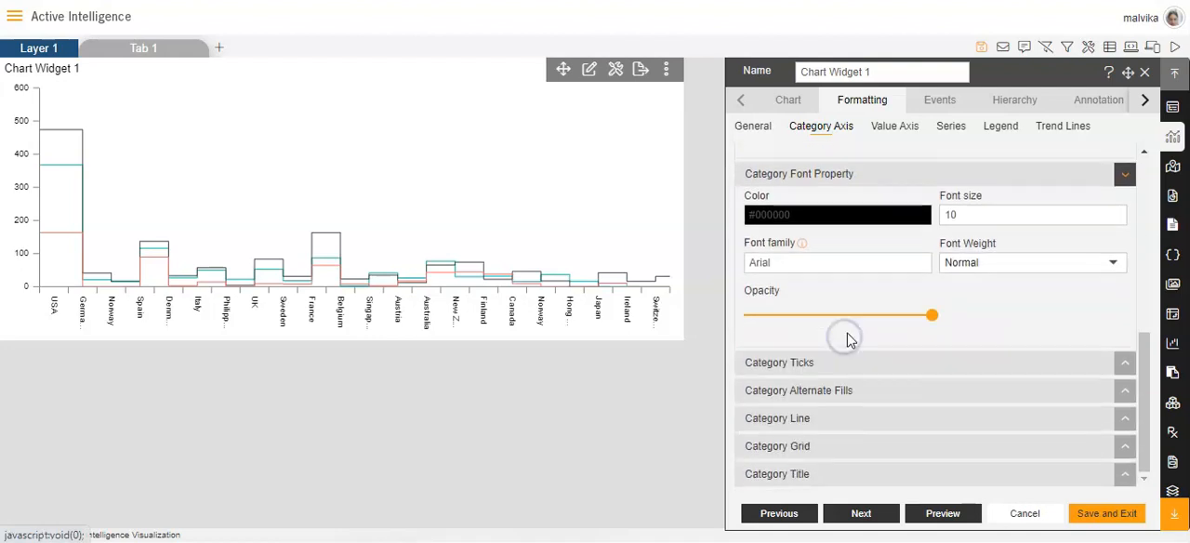
{"action": "left_click", "coordinate": [821, 216]}
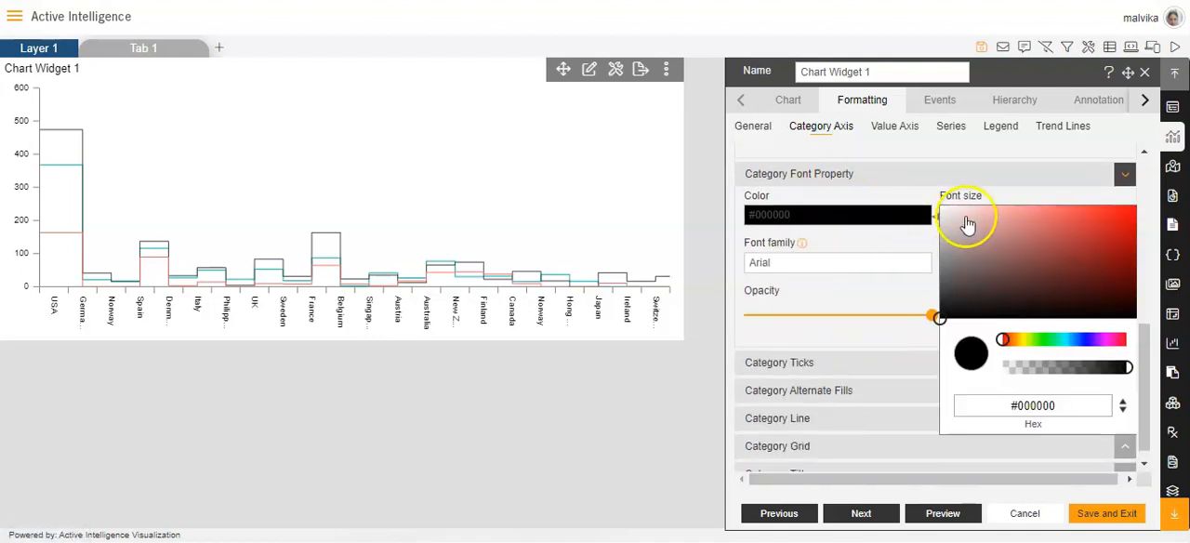
{"action": "left_click", "coordinate": [1022, 341]}
{"action": "left_click", "coordinate": [1024, 341]}
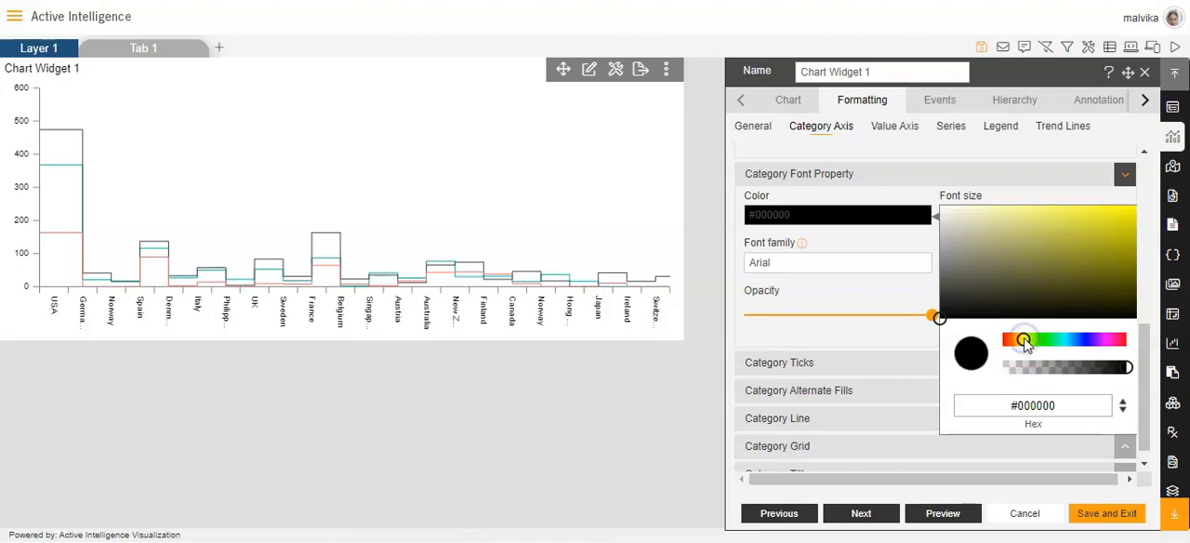
{"action": "left_click", "coordinate": [978, 211]}
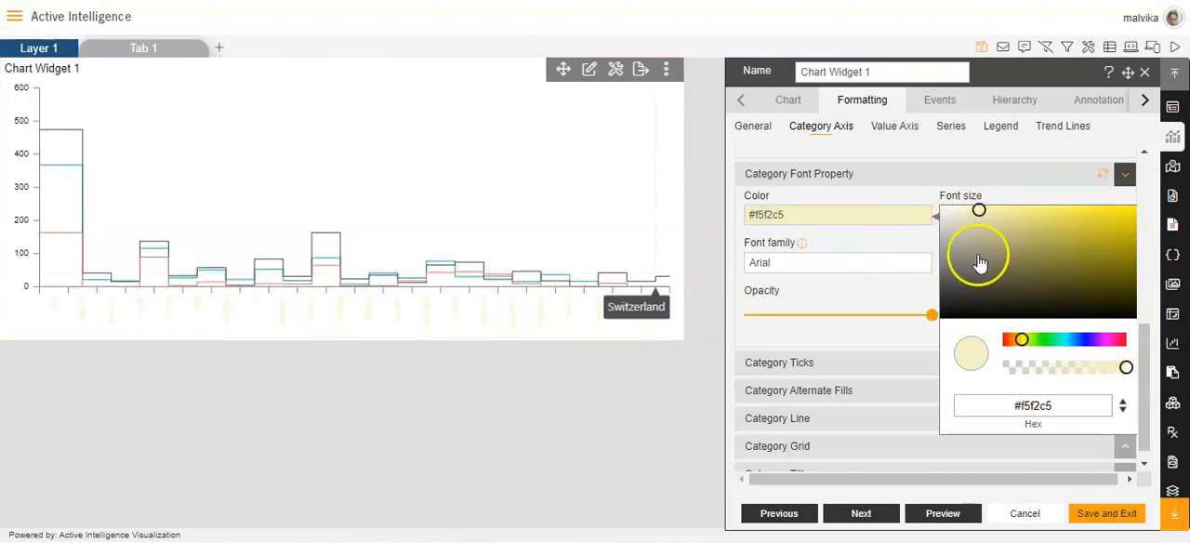
{"action": "left_click", "coordinate": [1005, 341]}
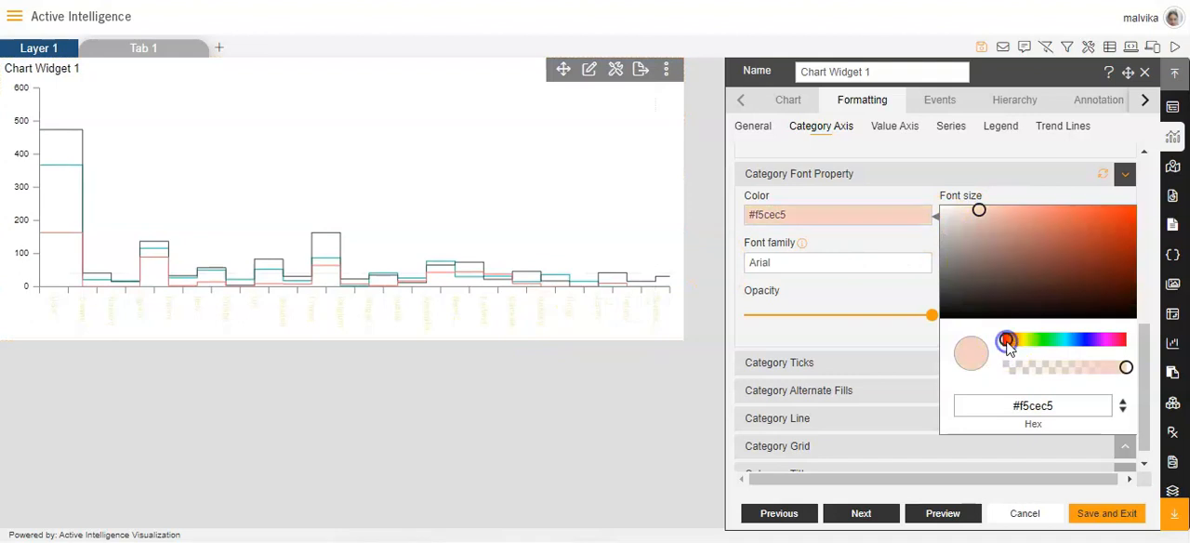
{"action": "left_click", "coordinate": [856, 245]}
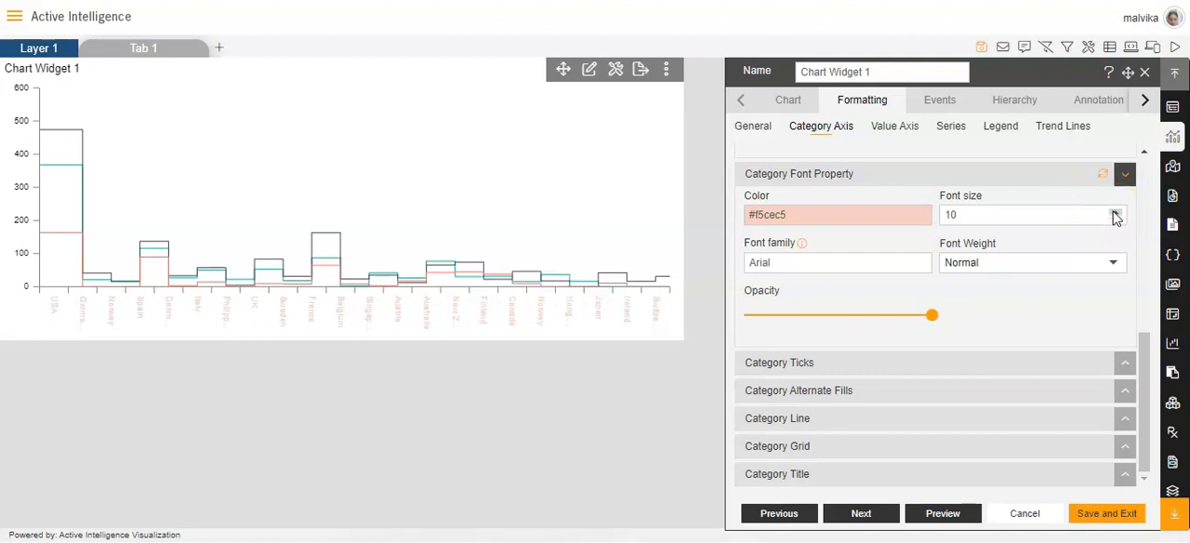
{"action": "left_click", "coordinate": [1115, 218]}
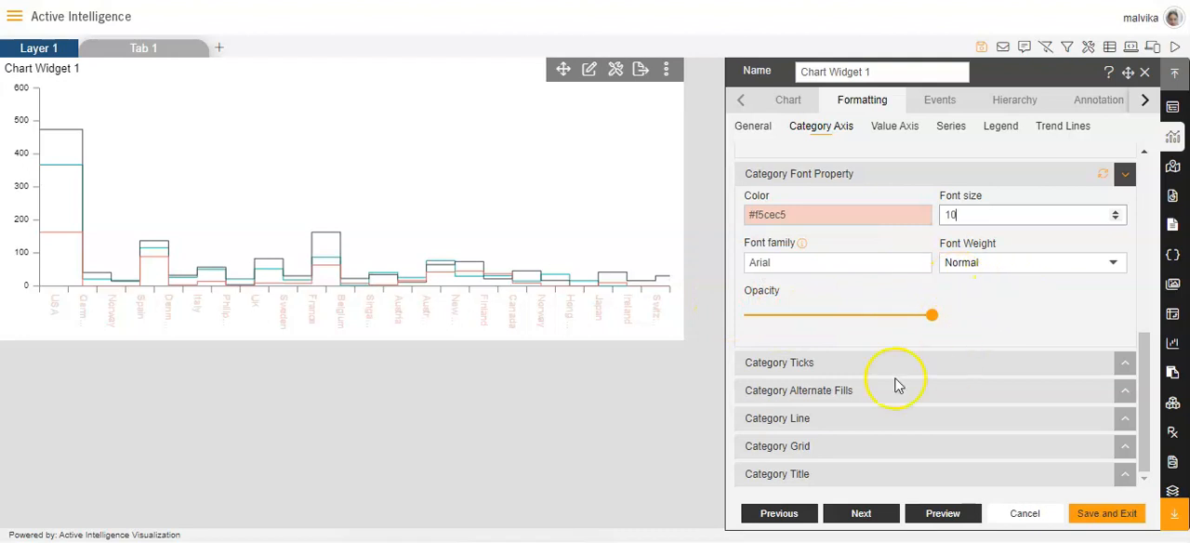
Expand the category tick settings and enable alternate fills for the category axis.
{"action": "left_click", "coordinate": [818, 362]}
{"action": "scroll", "coordinate": [843, 340], "scroll_direction": "down", "scroll_amount": 2}
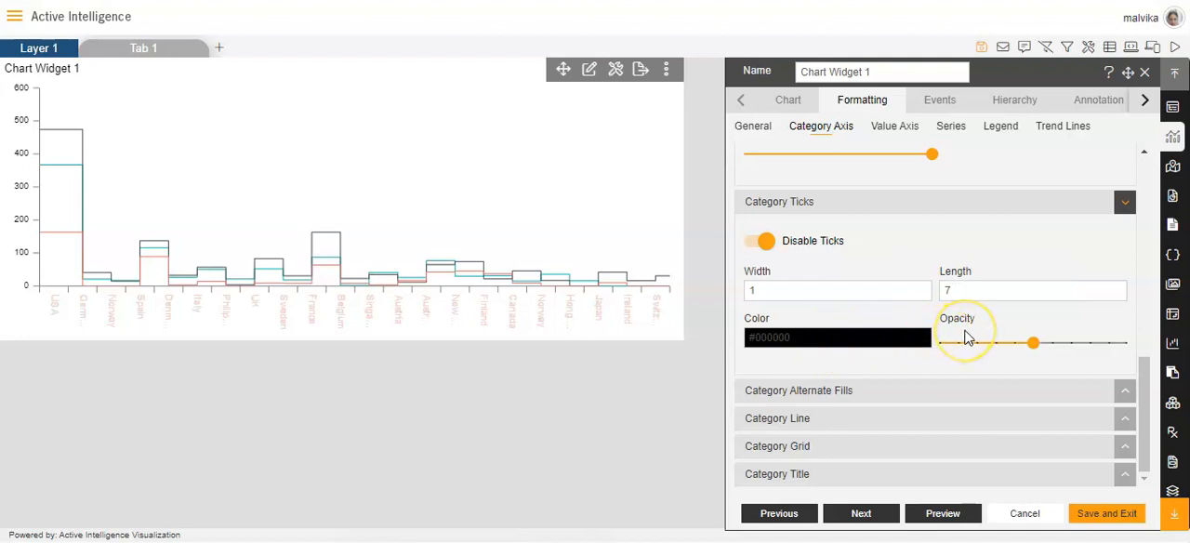
{"action": "left_click", "coordinate": [842, 390]}
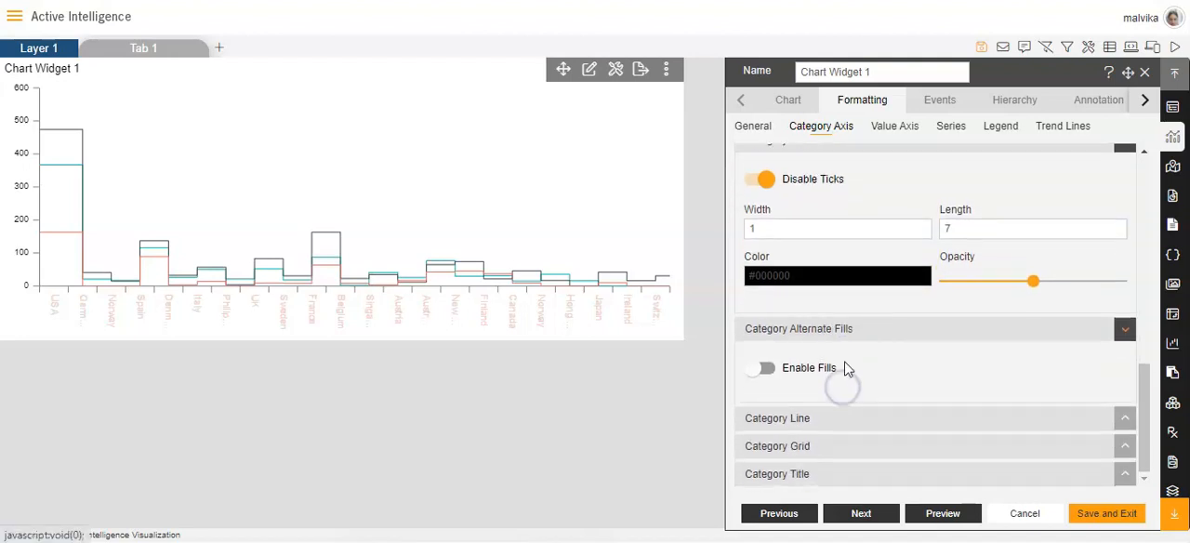
{"action": "left_click", "coordinate": [753, 369]}
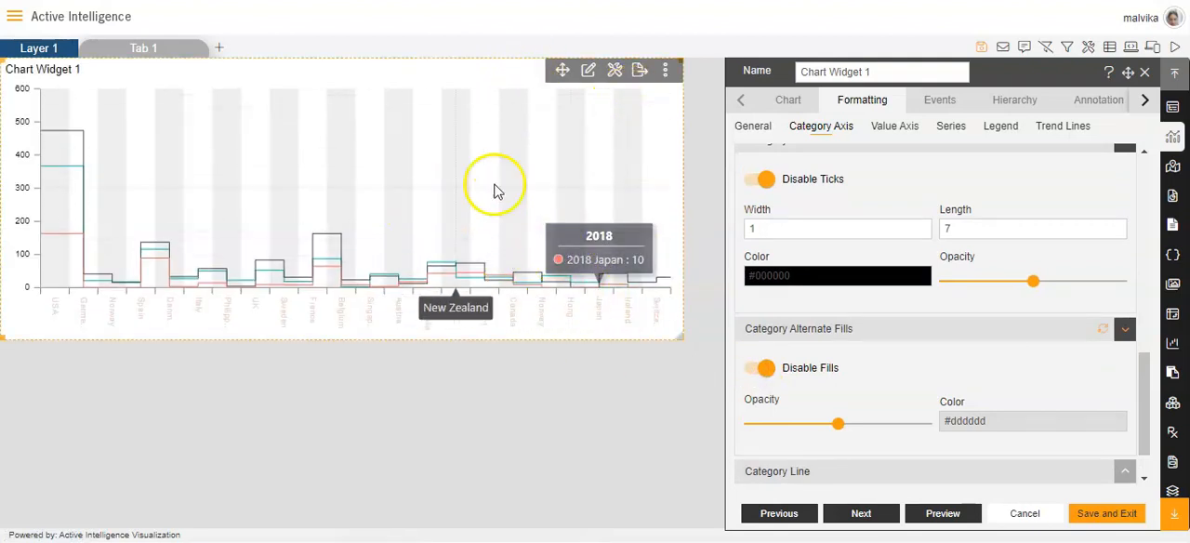
{"action": "scroll", "coordinate": [865, 361], "scroll_direction": "down", "scroll_amount": 1}
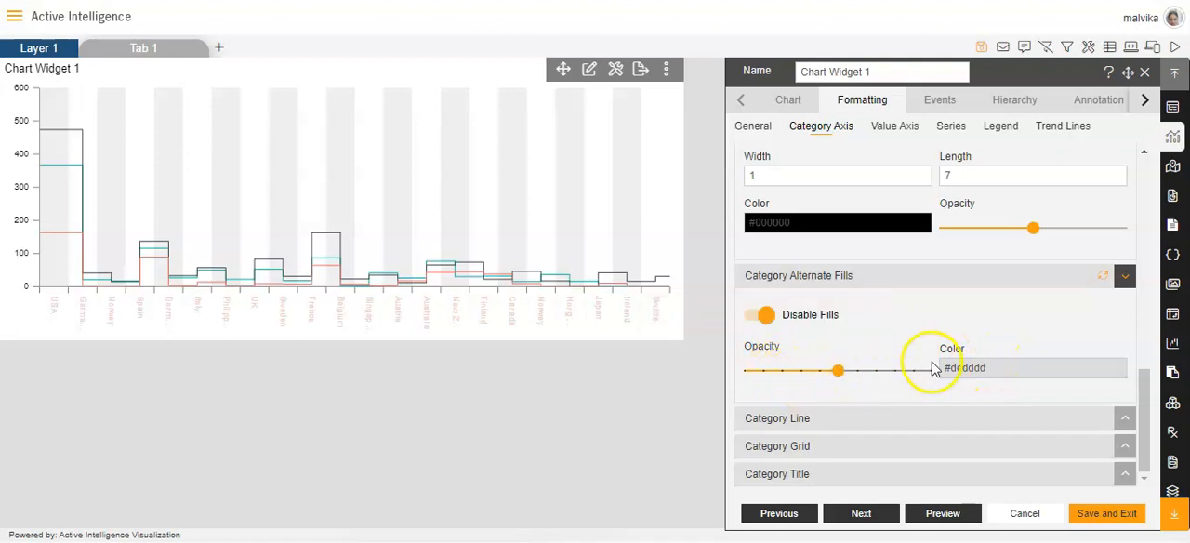
Expand the category line settings and check the border width of the axis line.
{"action": "left_click", "coordinate": [807, 434]}
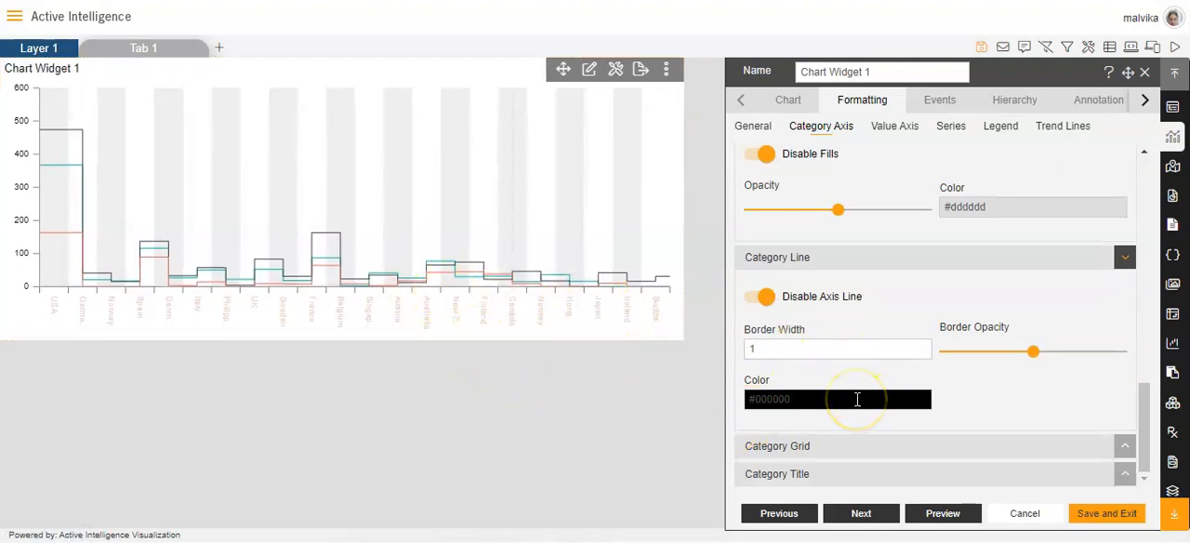
{"action": "left_click", "coordinate": [920, 353]}
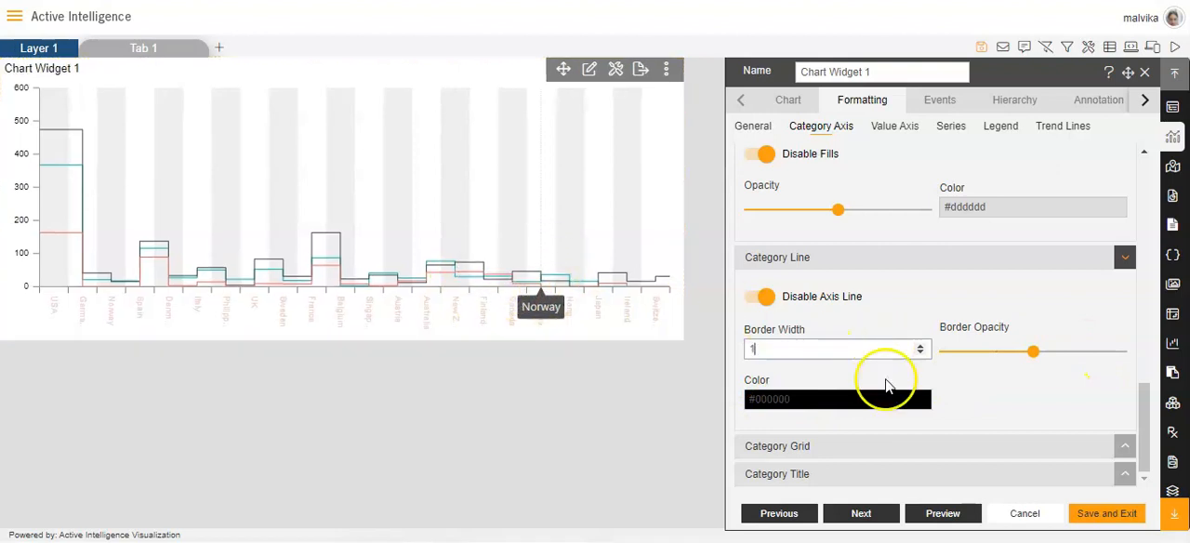
Expand the category grid settings, disable the category alternate fills, and enable the category grid.
{"action": "left_click", "coordinate": [800, 446]}
{"action": "scroll", "coordinate": [812, 419], "scroll_direction": "up", "scroll_amount": 3}
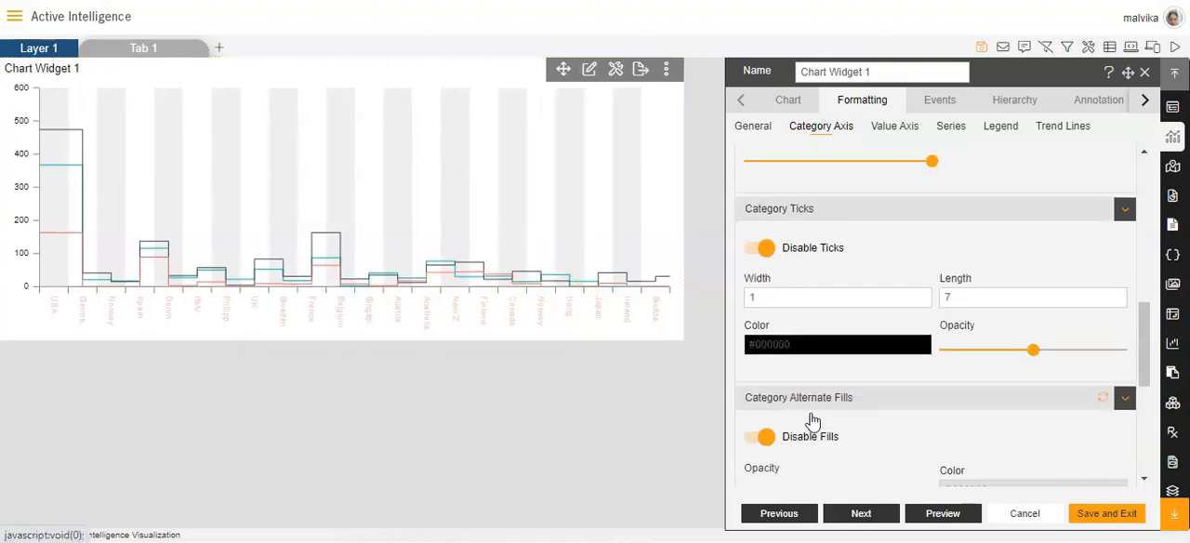
{"action": "scroll", "coordinate": [814, 390], "scroll_direction": "up", "scroll_amount": 2}
{"action": "scroll", "coordinate": [814, 391], "scroll_direction": "down", "scroll_amount": 5}
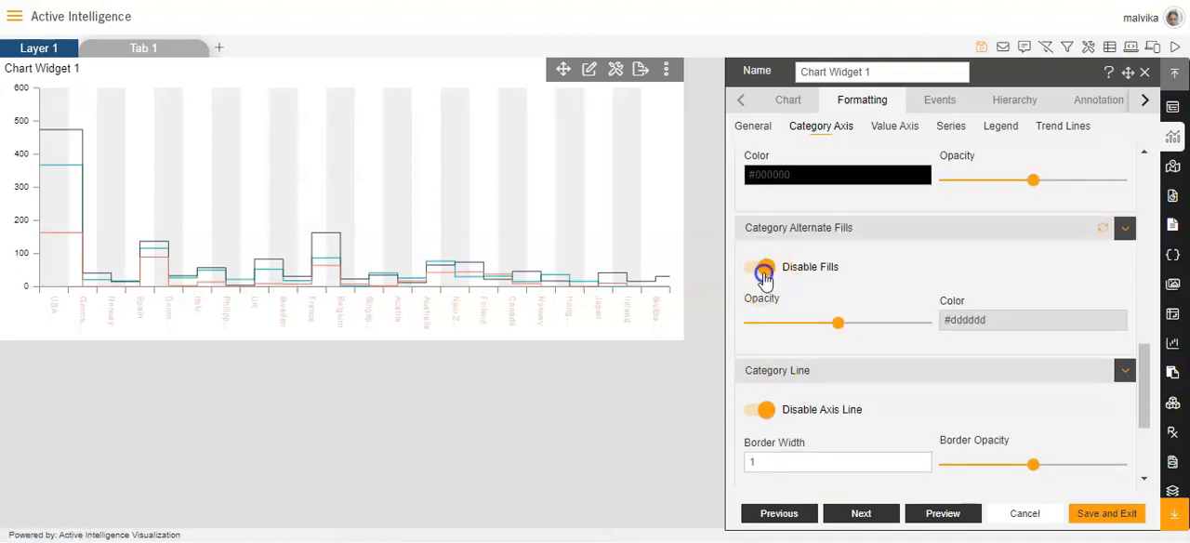
{"action": "left_click", "coordinate": [764, 266]}
{"action": "scroll", "coordinate": [850, 367], "scroll_direction": "down", "scroll_amount": 2}
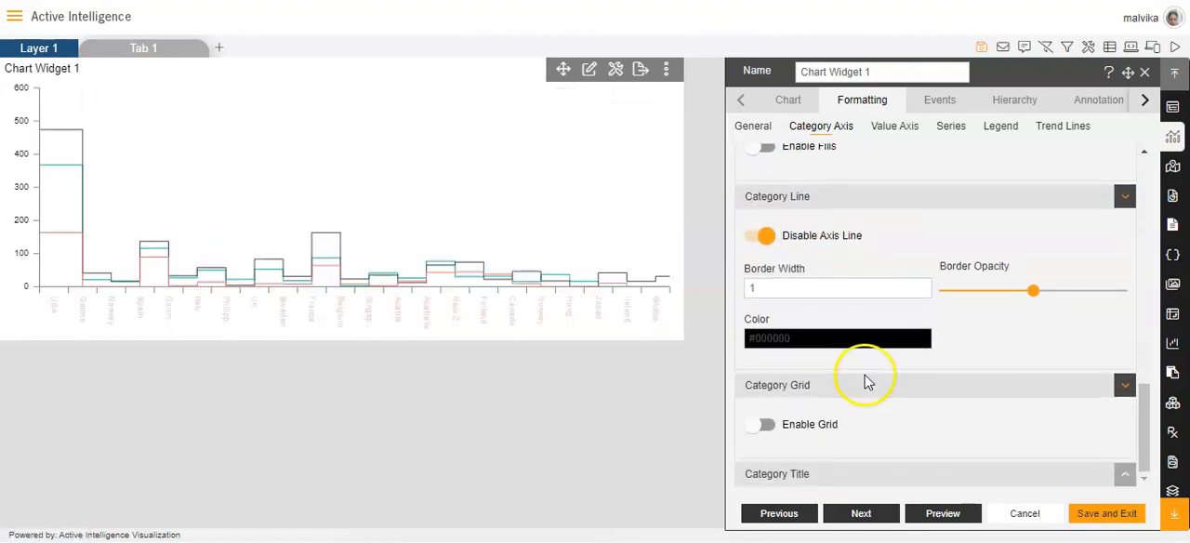
{"action": "left_click", "coordinate": [762, 425]}
{"action": "scroll", "coordinate": [877, 385], "scroll_direction": "down", "scroll_amount": 1}
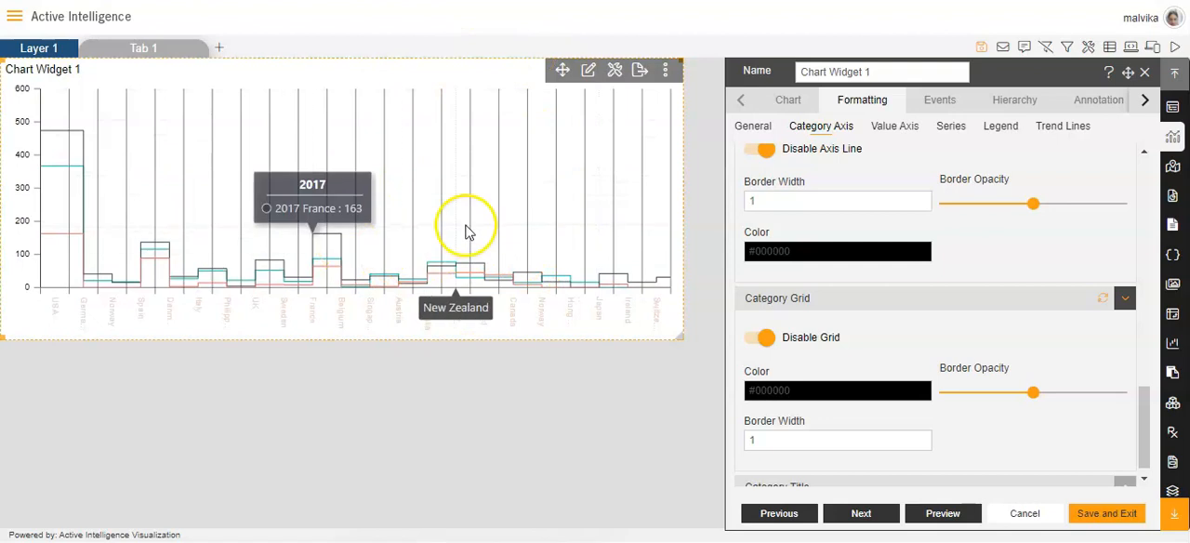
{"action": "scroll", "coordinate": [874, 344], "scroll_direction": "down", "scroll_amount": 1}
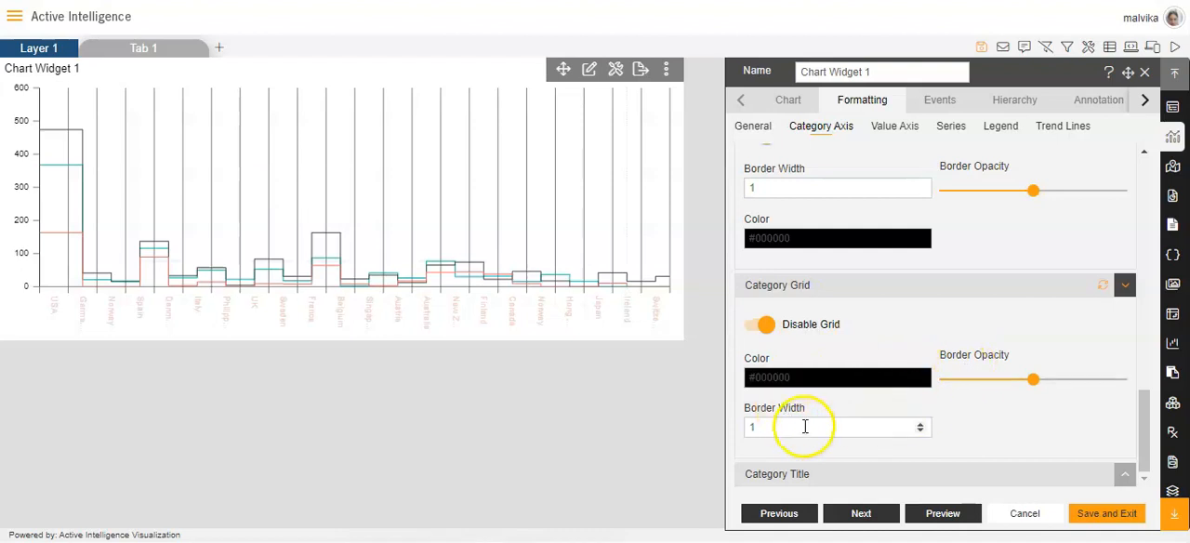
Enable the category title for the category axis and enter Country as its text.
{"action": "left_click", "coordinate": [826, 473]}
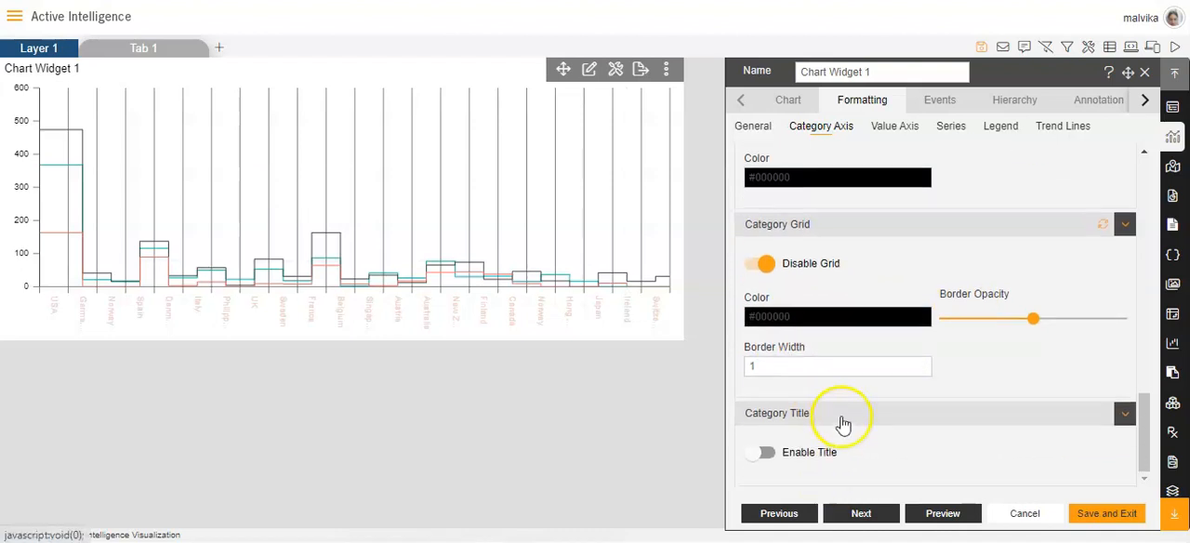
{"action": "left_click", "coordinate": [762, 452]}
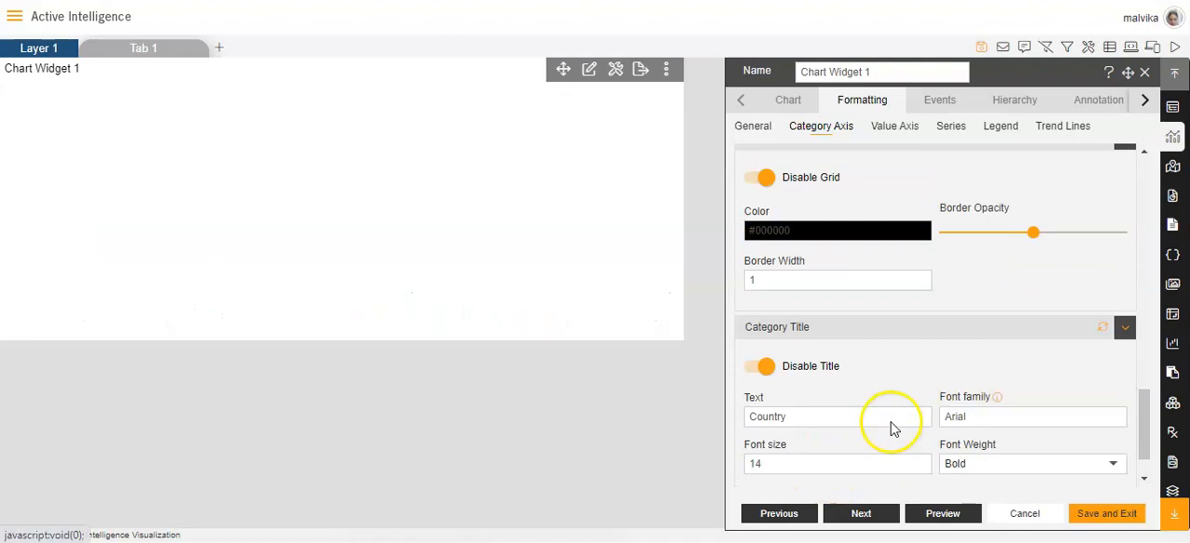
{"action": "scroll", "coordinate": [887, 423], "scroll_direction": "down", "scroll_amount": 1}
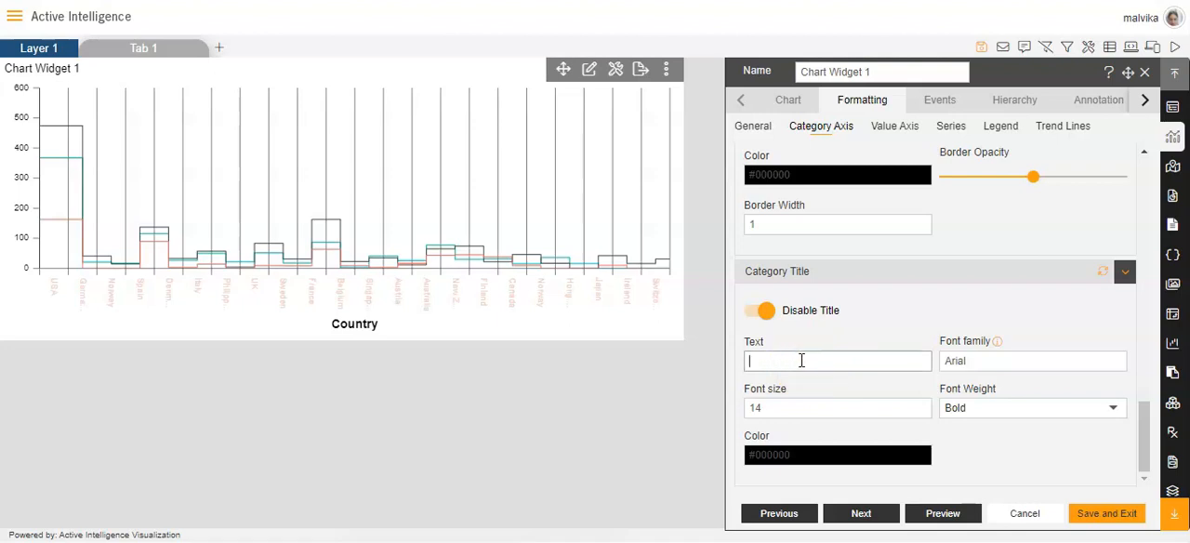
{"action": "key", "text": "Caps_Lock"}
{"action": "type", "text": "ou"}
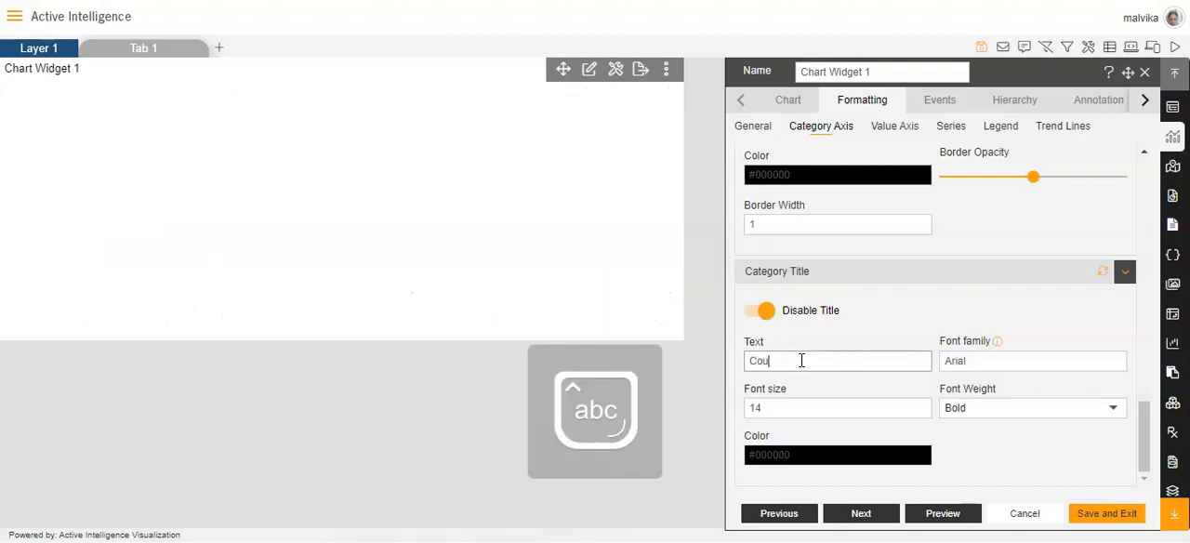
{"action": "type", "text": "ntry"}
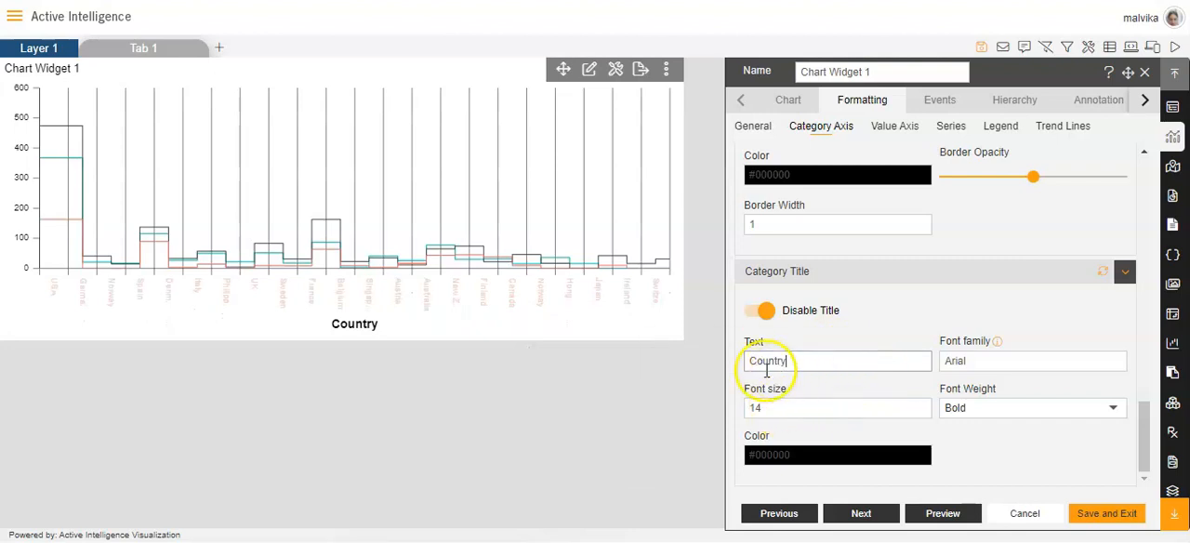
Check the category title's font size and look through its font weight options.
{"action": "left_click", "coordinate": [920, 411]}
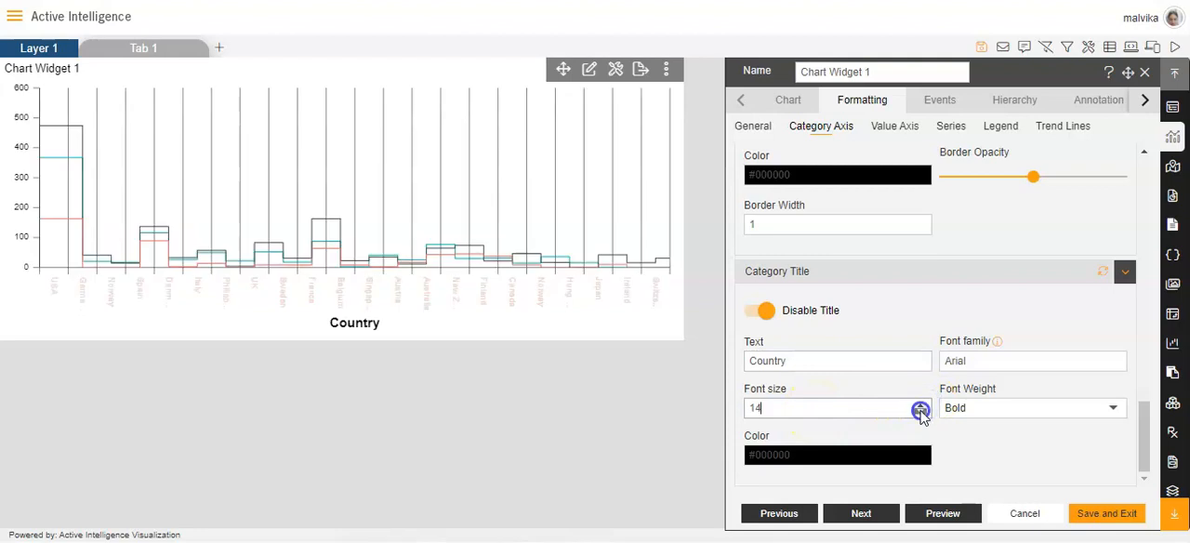
{"action": "left_click", "coordinate": [1110, 410]}
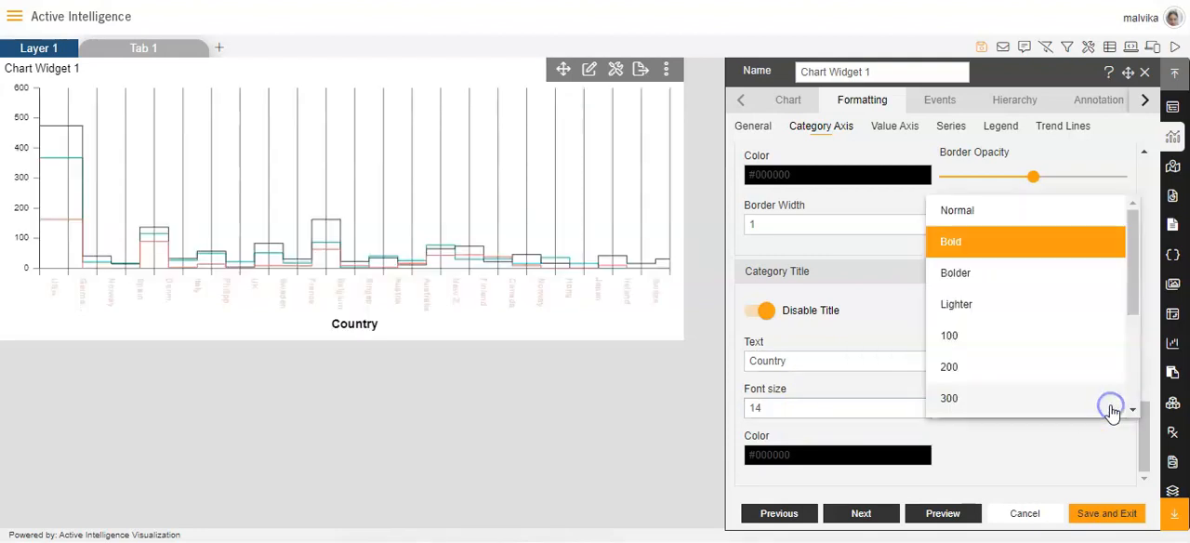
{"action": "left_click", "coordinate": [971, 448]}
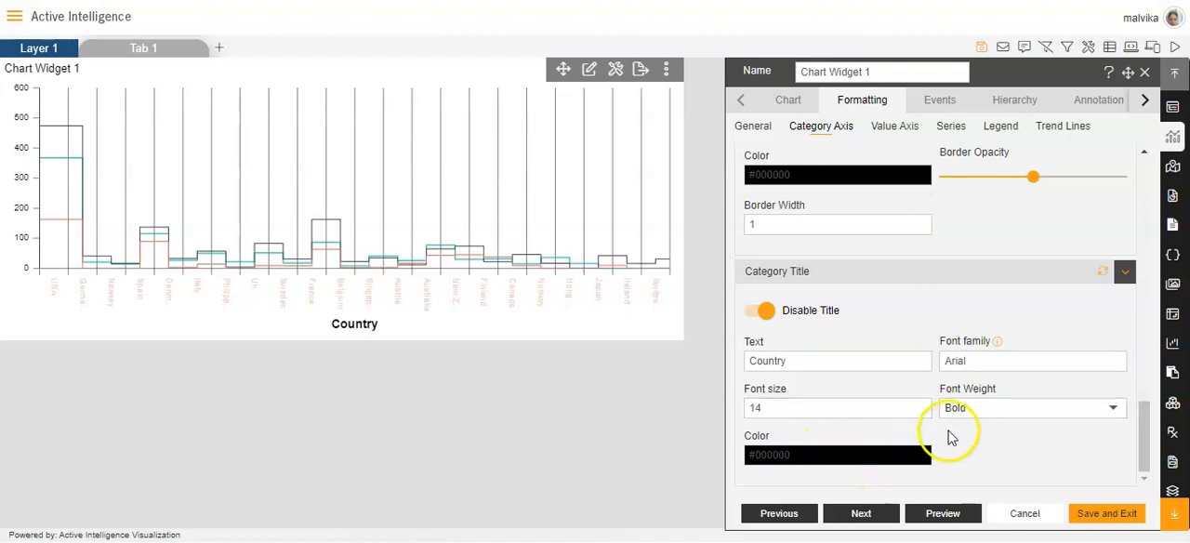
Save the chart's formatting, exit its settings, and enlarge Chart Widget 1 on the layer.
{"action": "left_click", "coordinate": [1104, 514]}
{"action": "left_click_drag", "start_coordinate": [675, 327], "coordinate": [742, 361]}
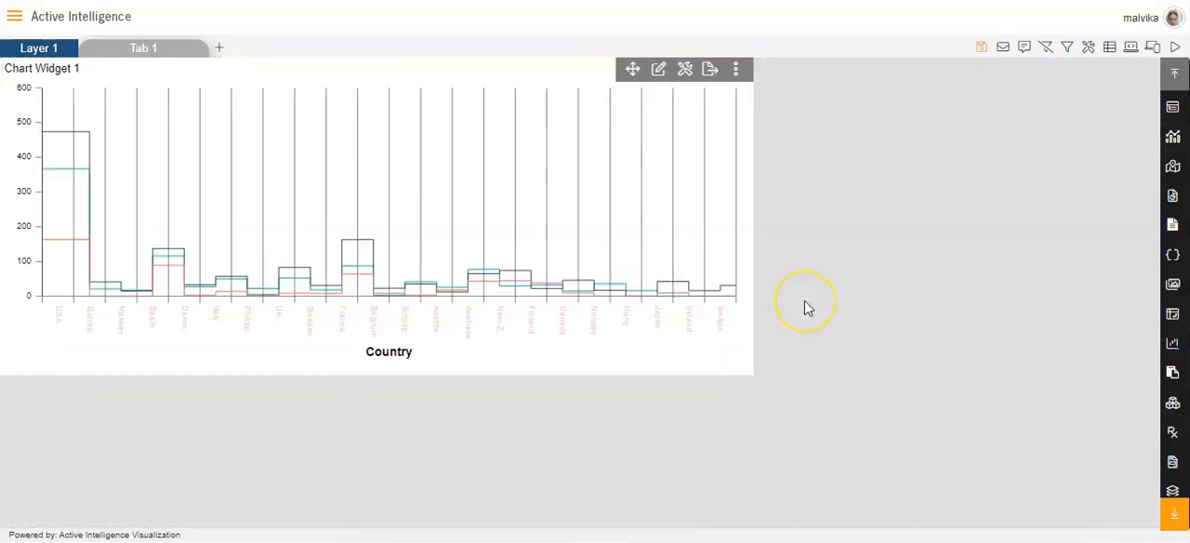